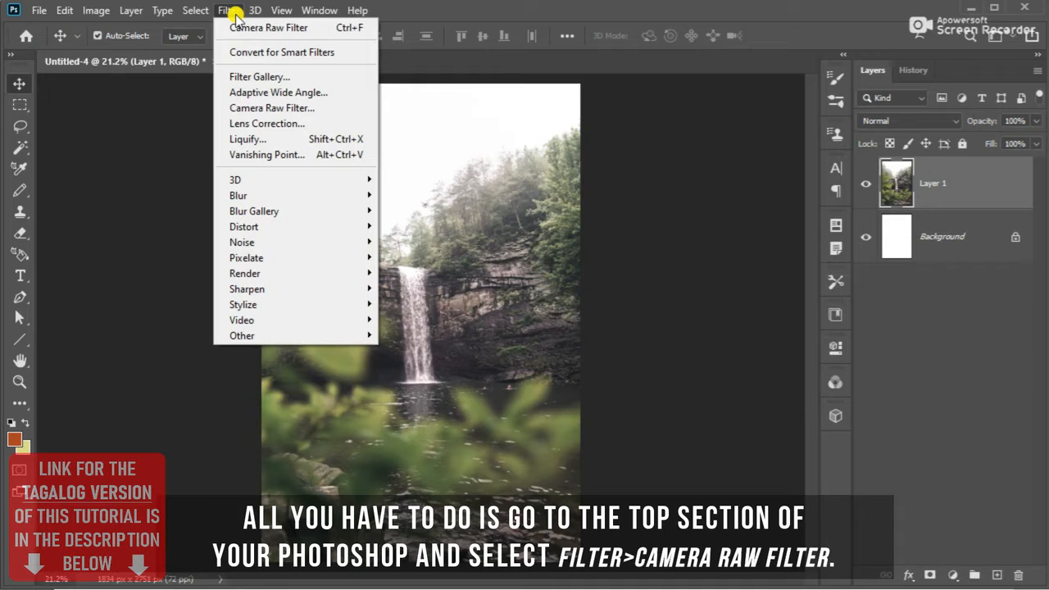
Step: Open the waterfall photo in the Camera Raw Filter and set Vibrance to +76 and Saturation to +38
left_click(254, 107)
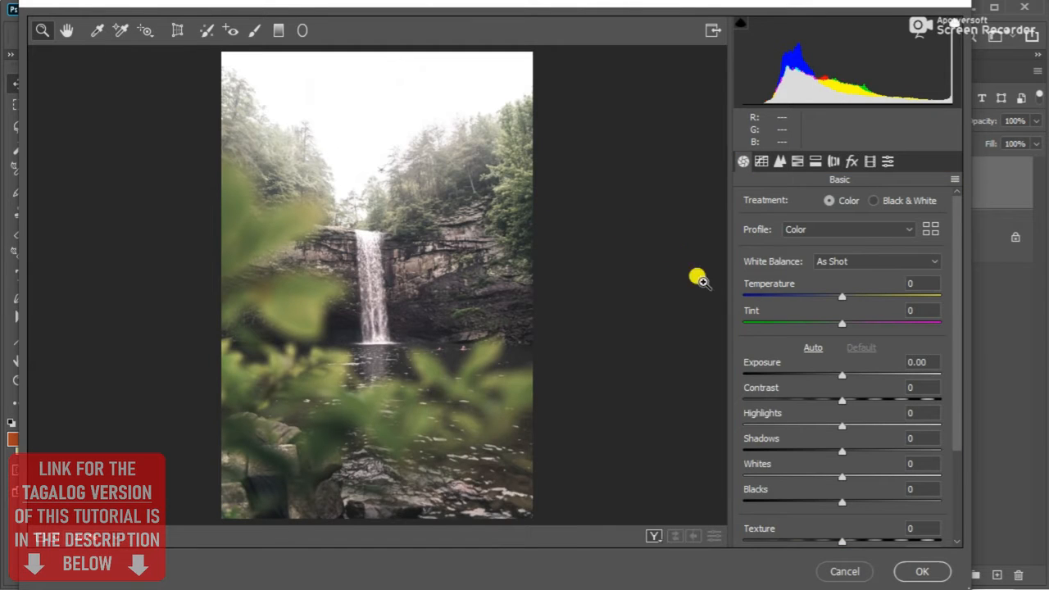
scroll(891, 419, "down", 3)
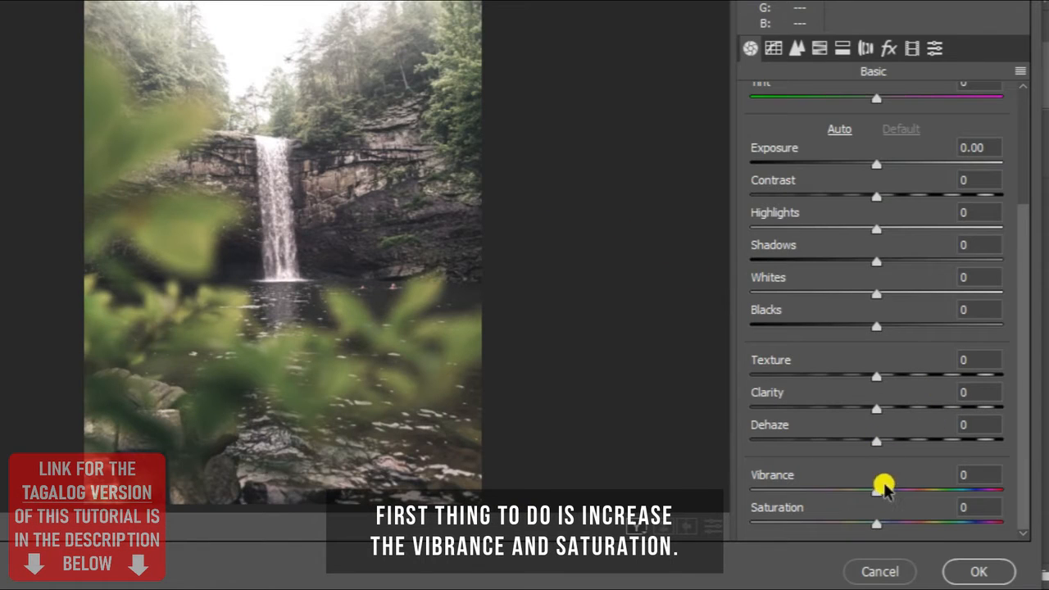
left_click_drag(883, 491, 971, 490)
left_click_drag(875, 524, 921, 527)
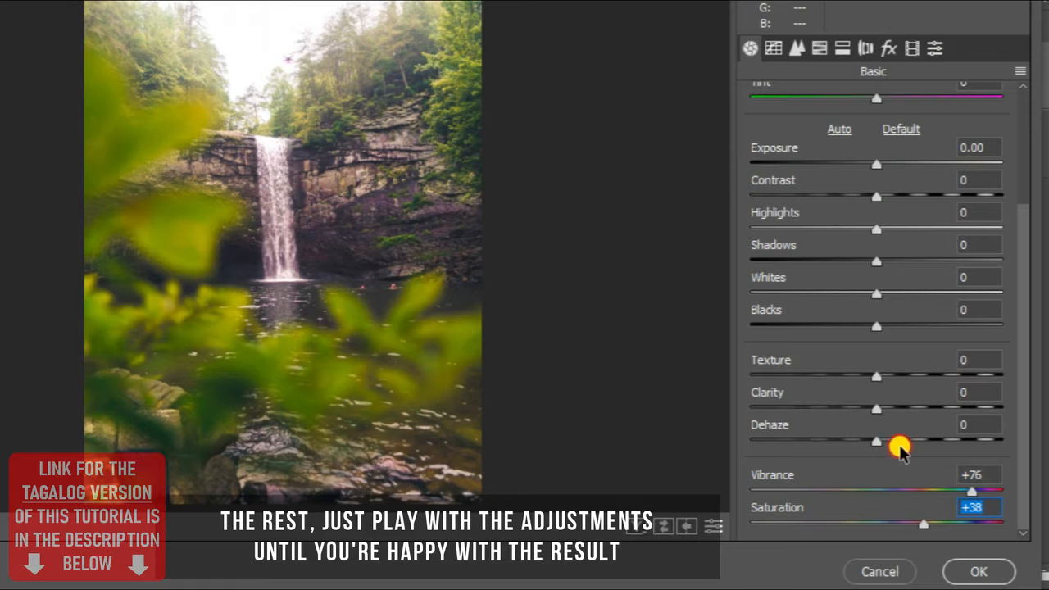
Step: Set Dehaze to +18, Clarity to +12 and Highlights to -69
left_click_drag(875, 444, 897, 446)
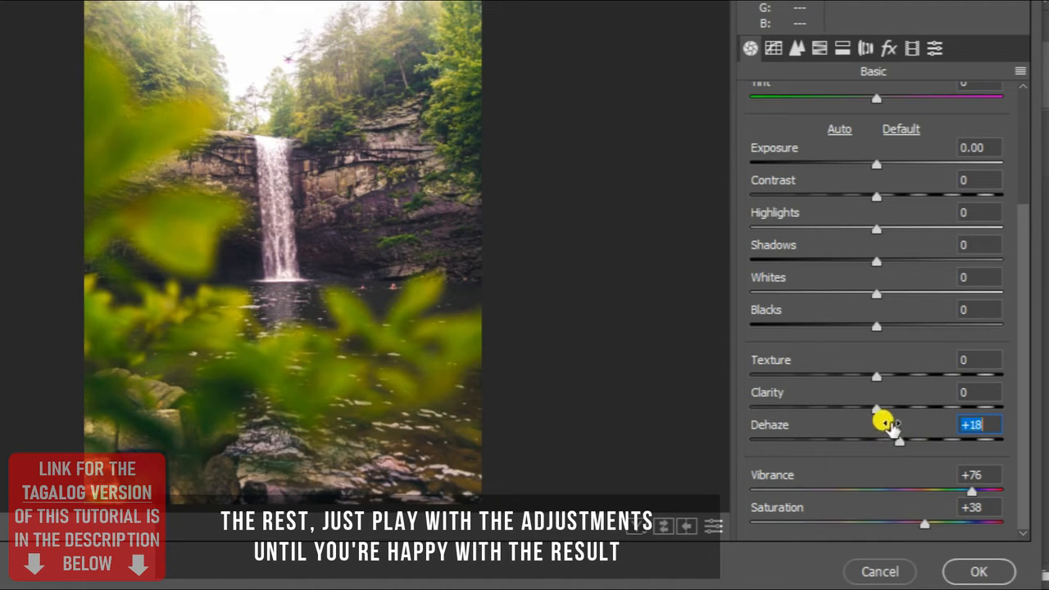
mouse_move(877, 408)
left_mouse_down()
mouse_move(908, 412)
mouse_move(896, 412)
left_mouse_up()
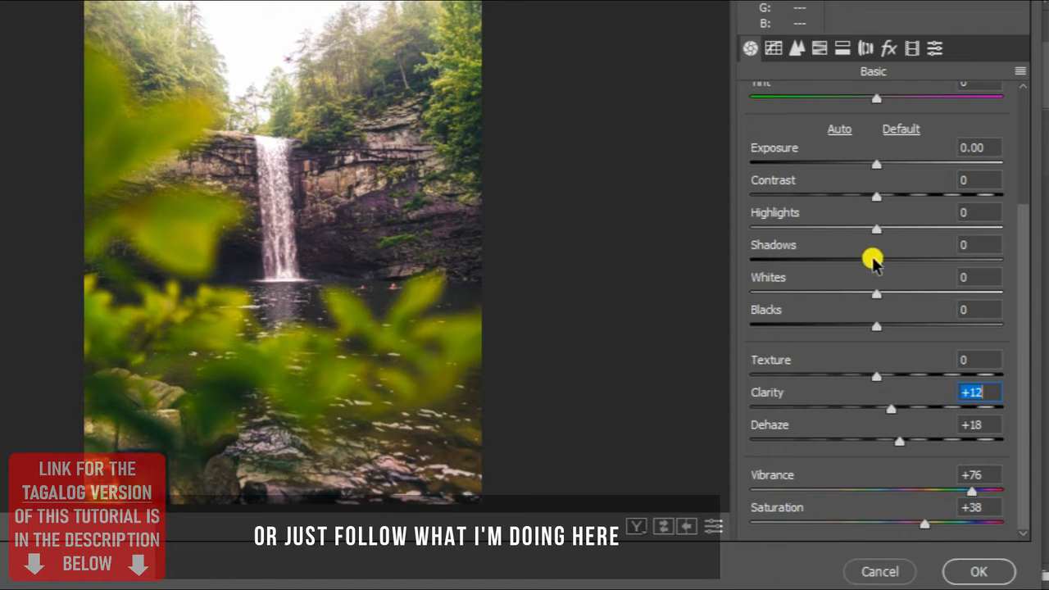
left_click_drag(875, 230, 787, 228)
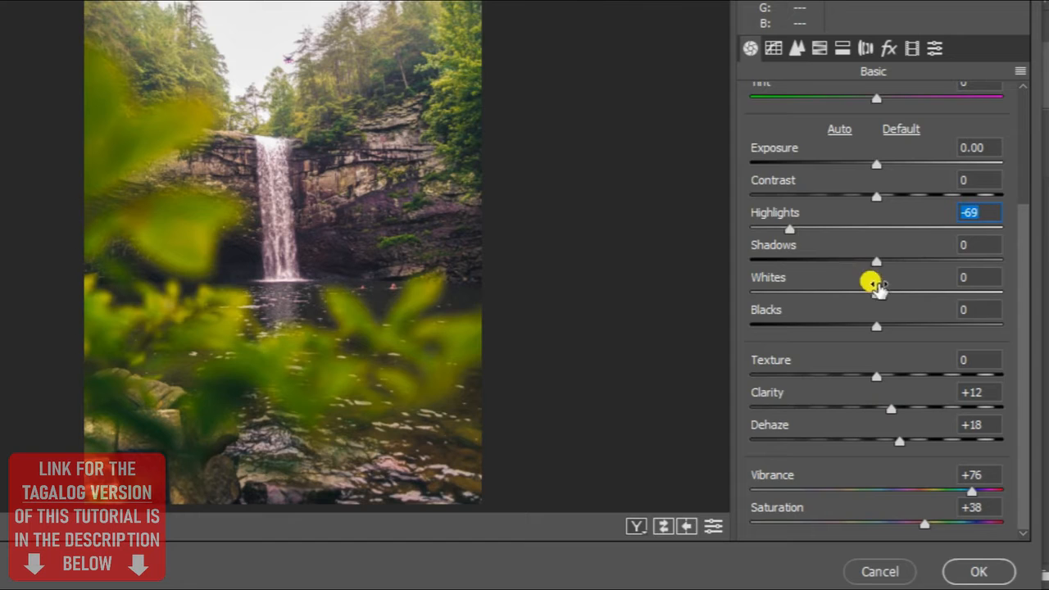
scroll(876, 295, "up", 1)
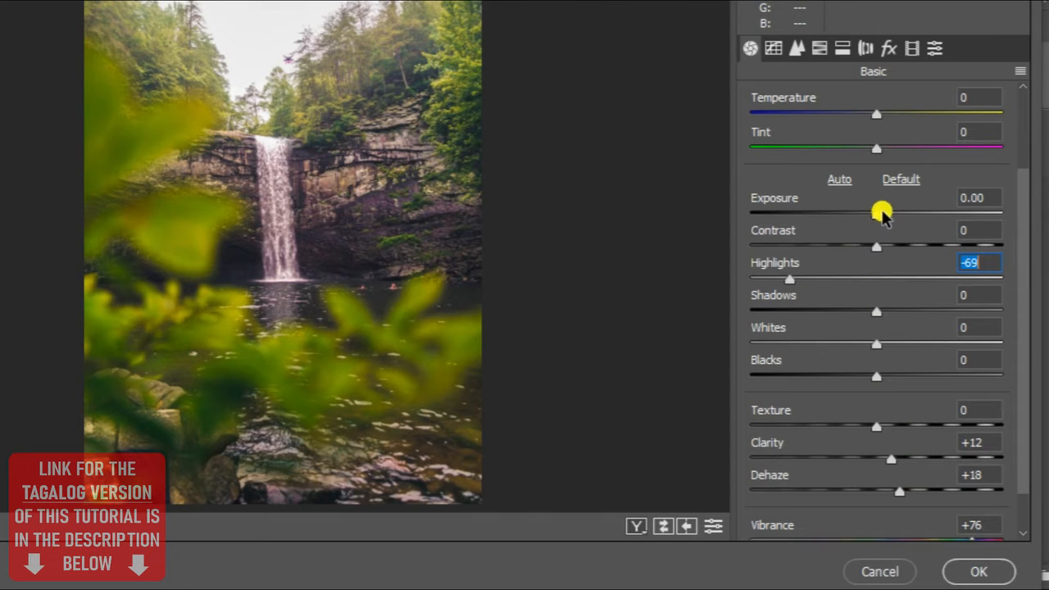
left_click_drag(881, 214, 916, 218)
double_click(914, 215)
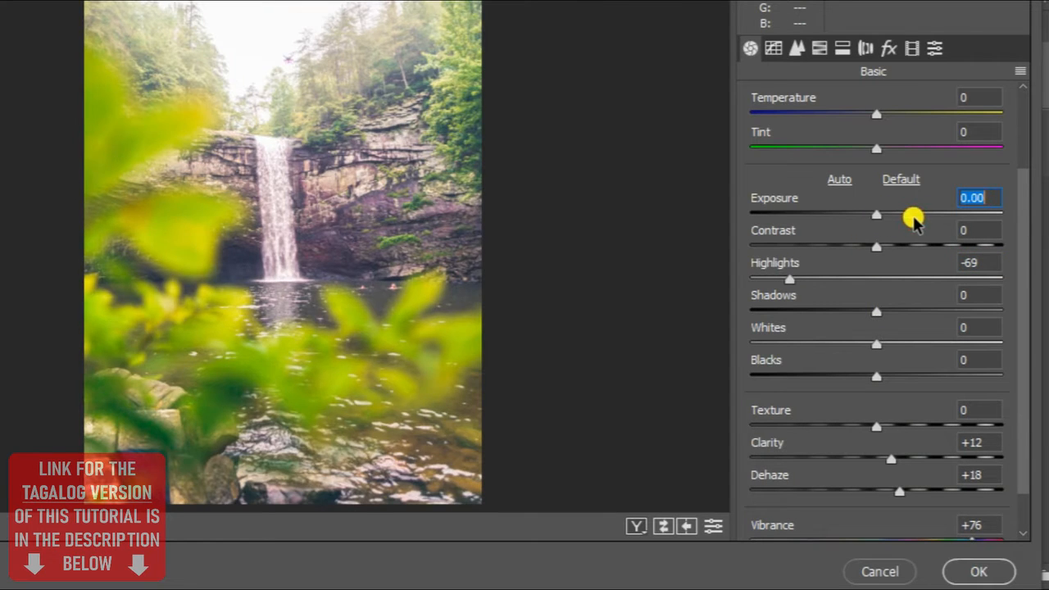
Step: Set Contrast to +48, Highlights to -84 and Whites to -37, and apply the Camera Raw Filter
left_click_drag(876, 245, 934, 249)
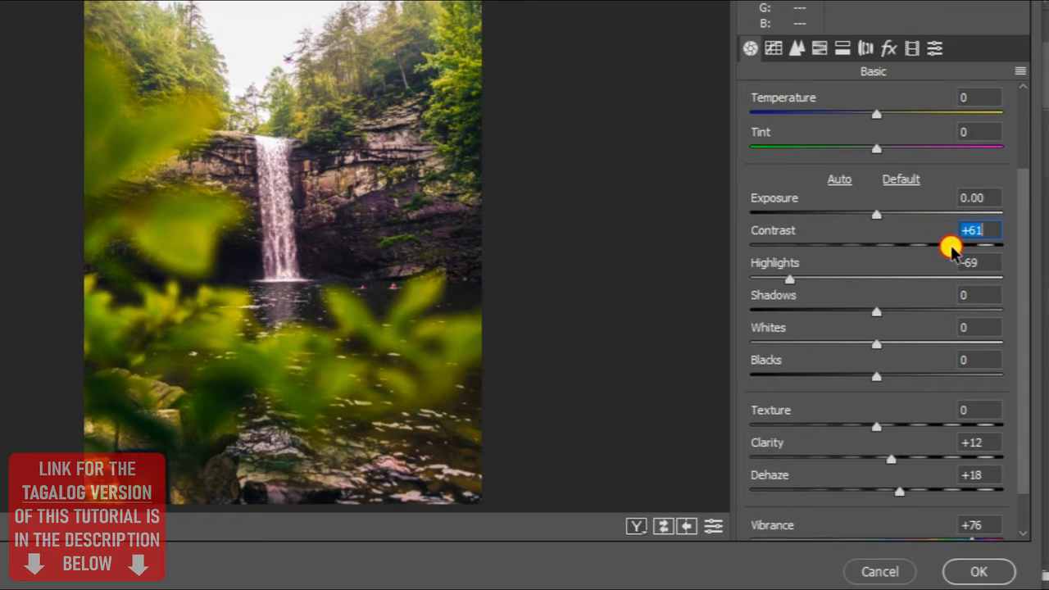
left_click_drag(809, 279, 766, 278)
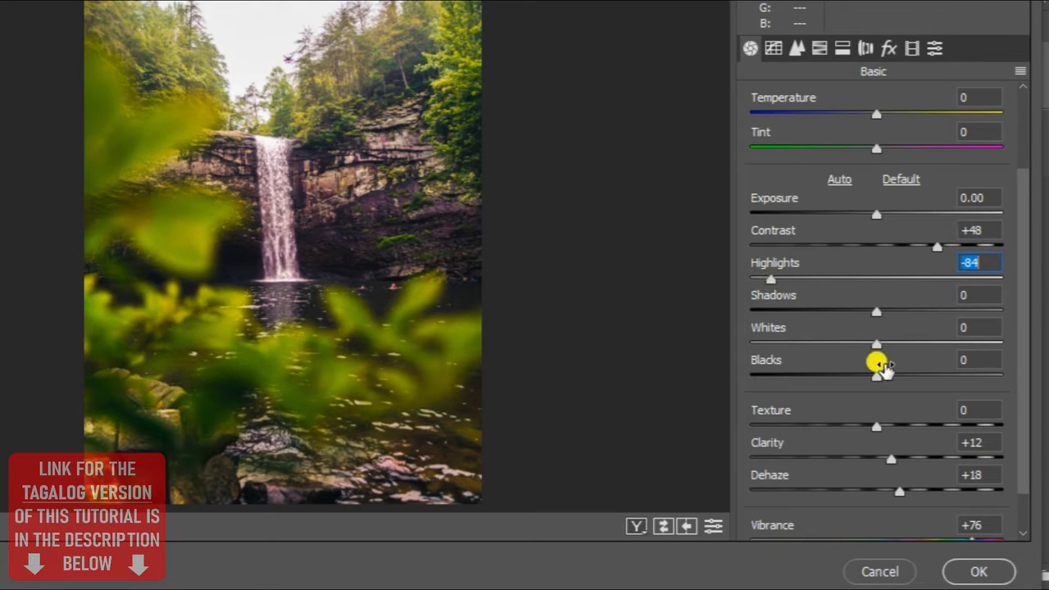
left_click_drag(873, 344, 829, 328)
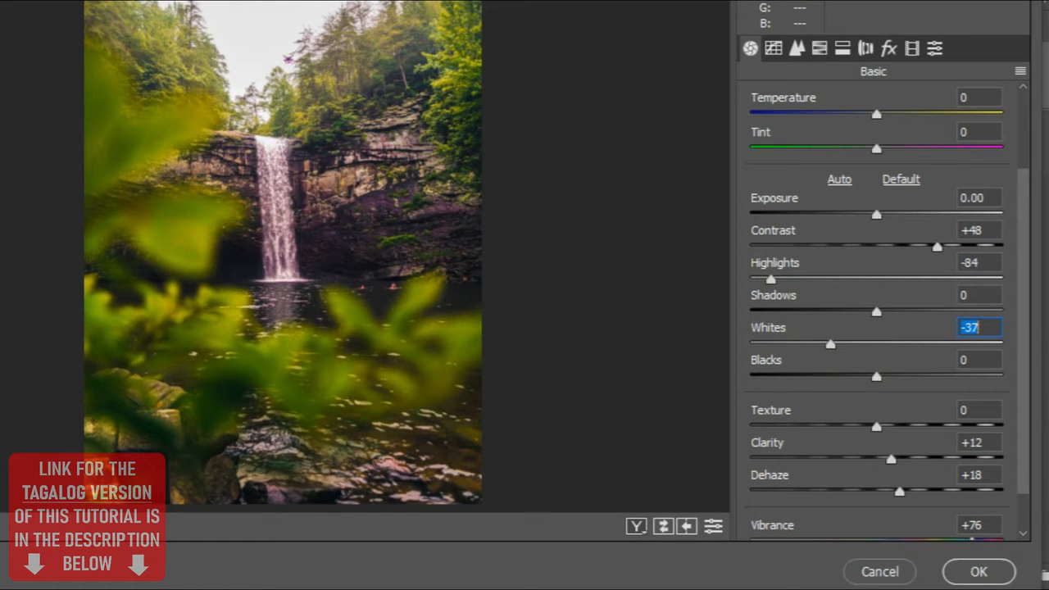
left_click(975, 572)
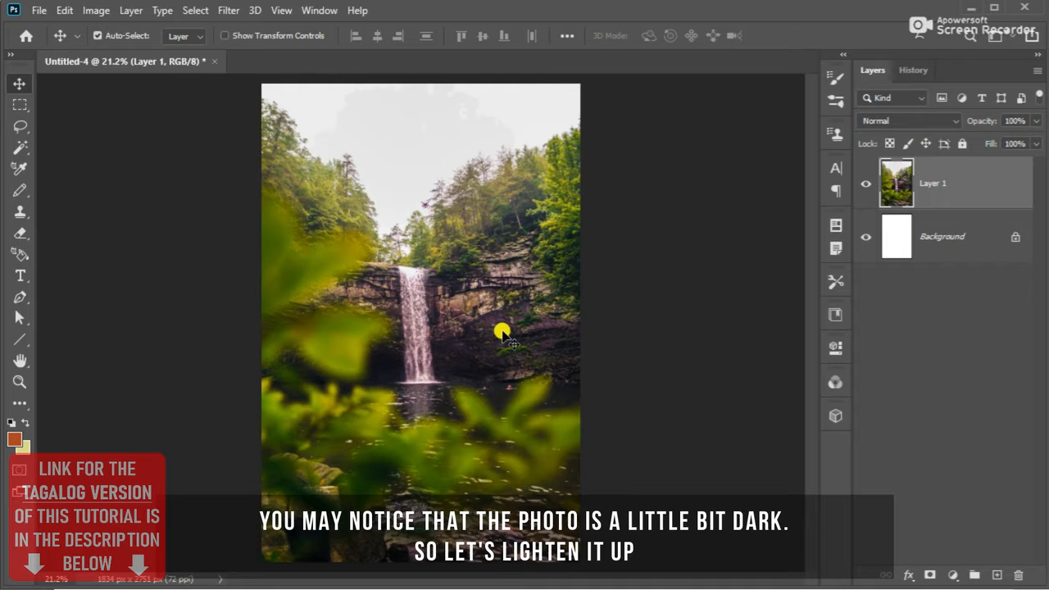
Step: Open the Shadows/Highlights adjustment for the photo and compare the image with its preview off and on
left_click(100, 12)
mouse_move(222, 53)
left_click(375, 329)
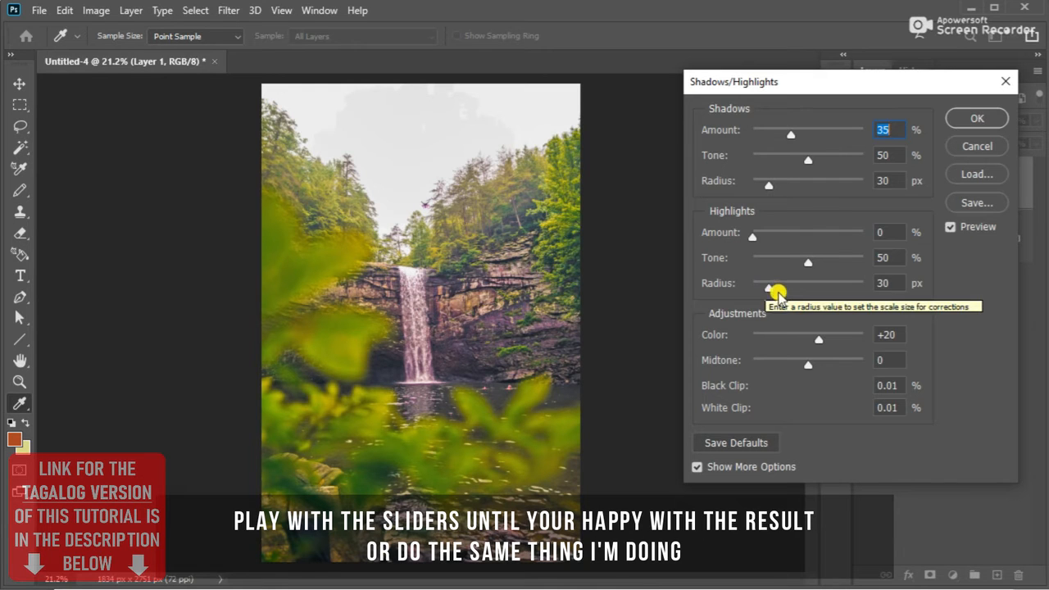
left_click(980, 230)
left_click(980, 230)
left_click(979, 230)
left_click(980, 230)
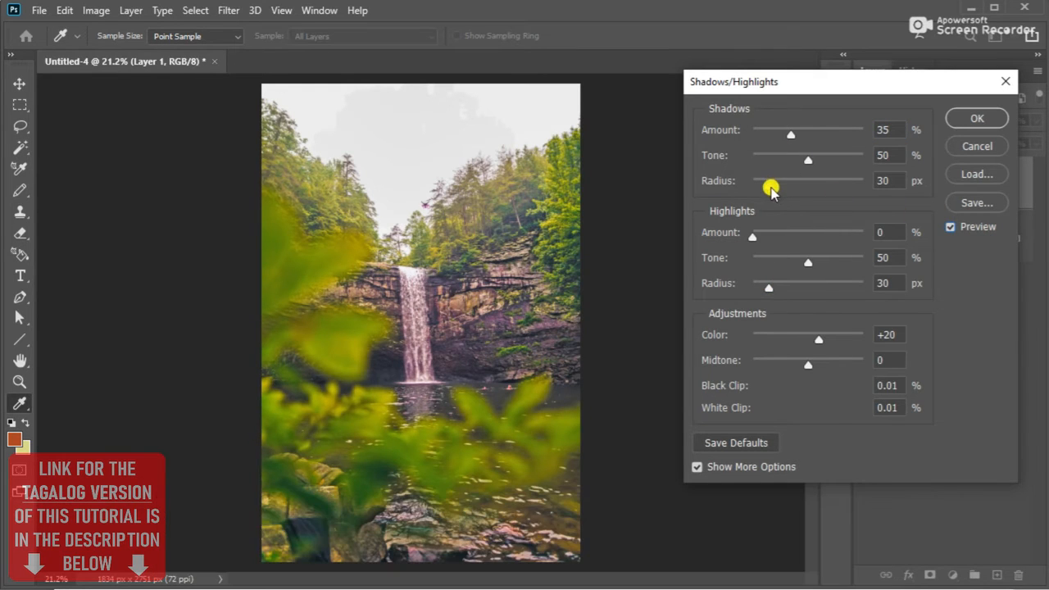
Step: Set the shadows Amount to 21%, Tone to 74% and Radius to 107 px, and the Color adjustment to +53
left_click_drag(774, 190, 809, 186)
left_click_drag(791, 137, 848, 161)
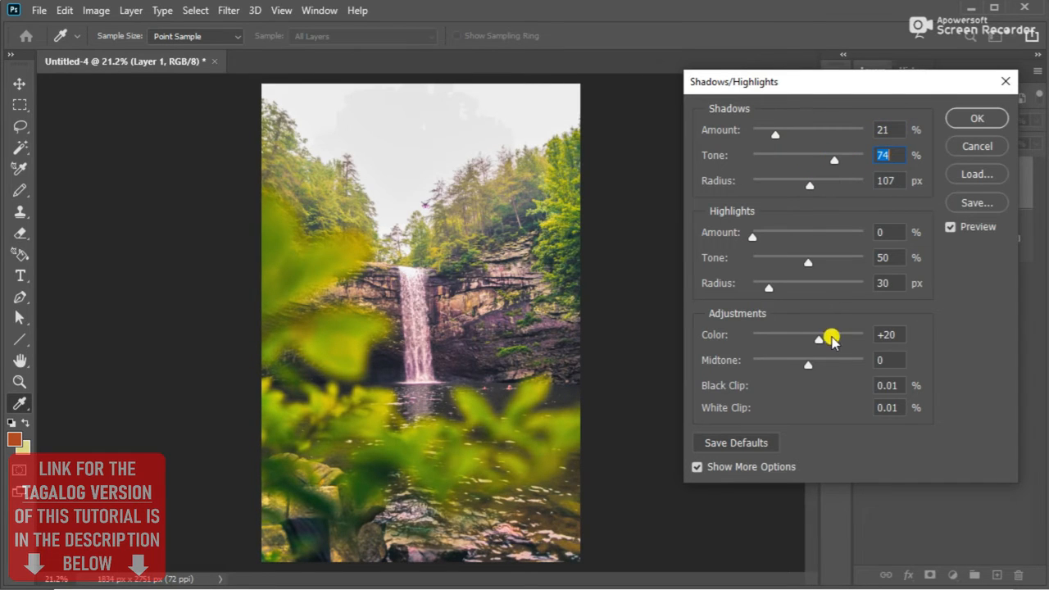
mouse_move(831, 343)
left_mouse_down()
mouse_move(855, 343)
mouse_move(846, 342)
left_mouse_up()
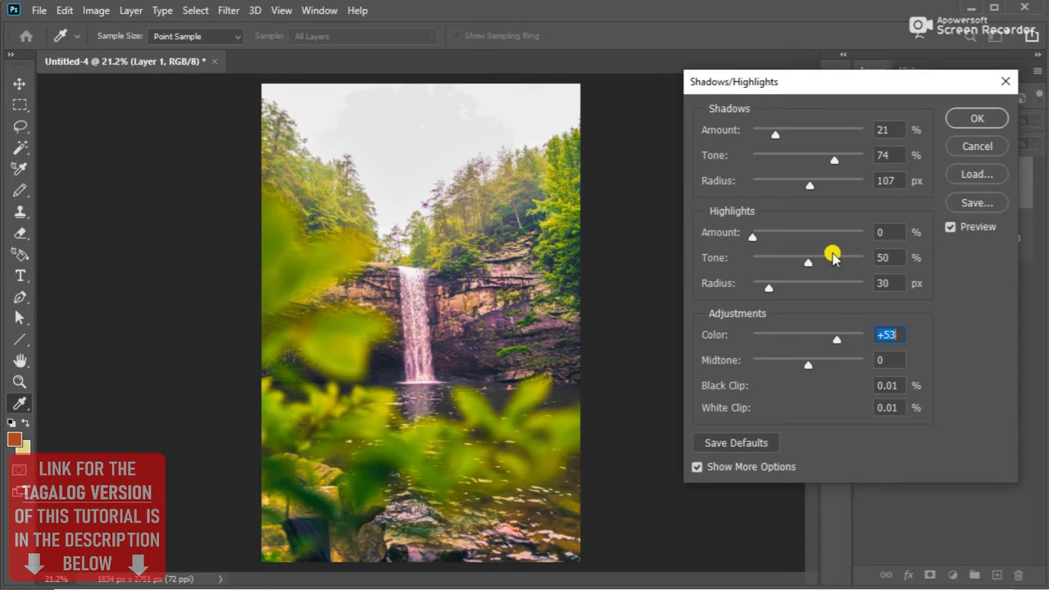
Step: Set the shadows Radius to 97 px and highlights Radius to 30 px, apply the adjustment, and compare the photo before and after it
left_click_drag(770, 285, 732, 278)
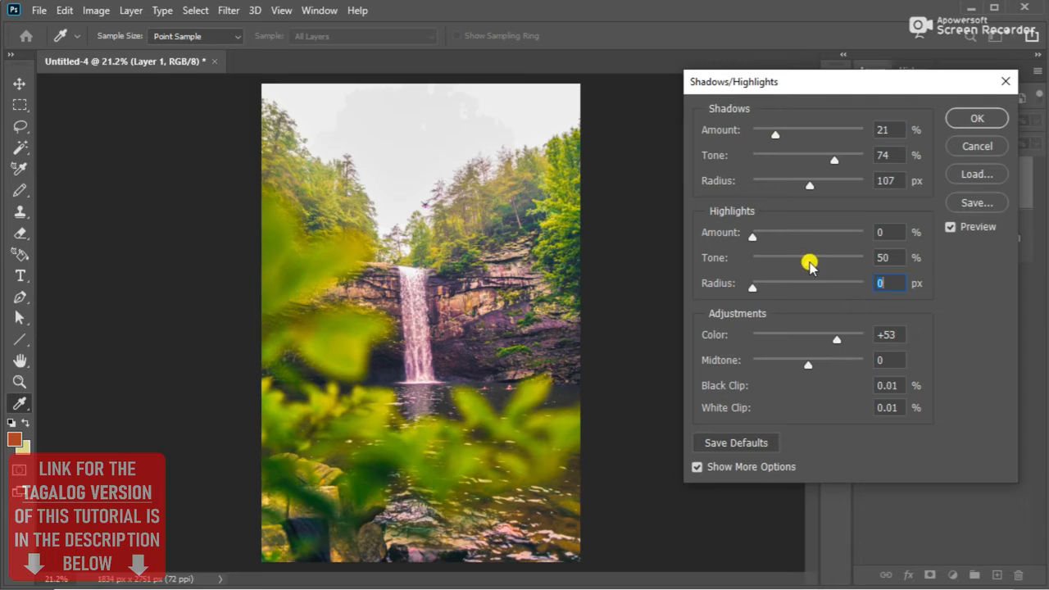
left_click_drag(806, 263, 806, 203)
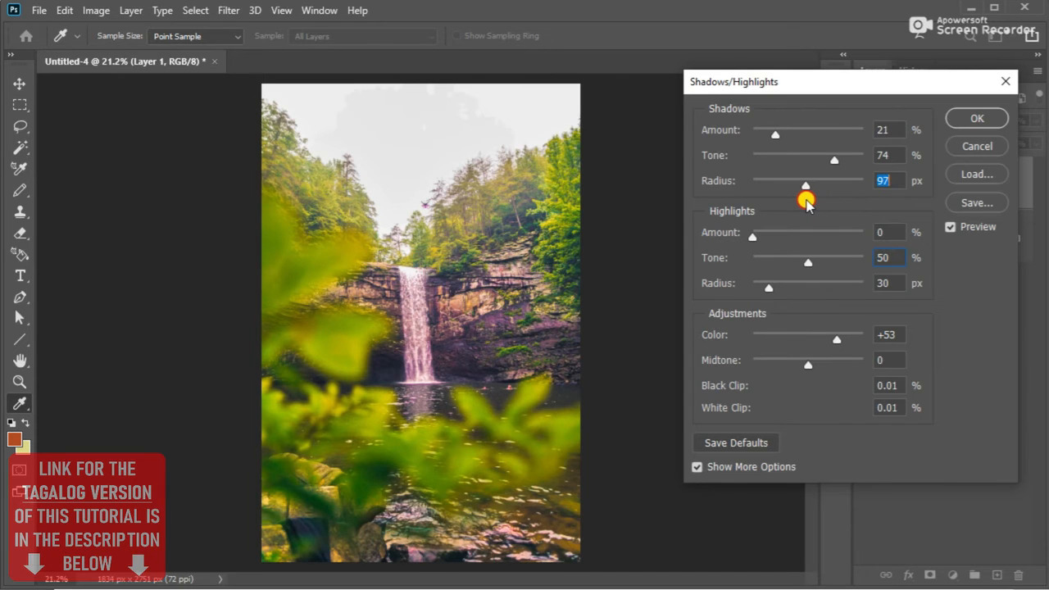
left_click(973, 117)
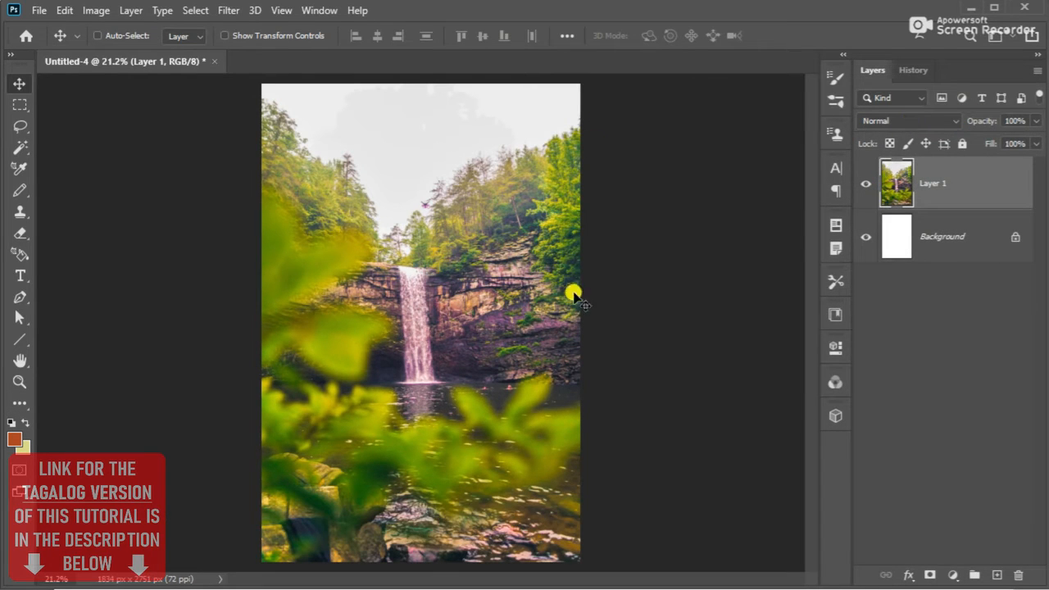
key("ctrl+z")
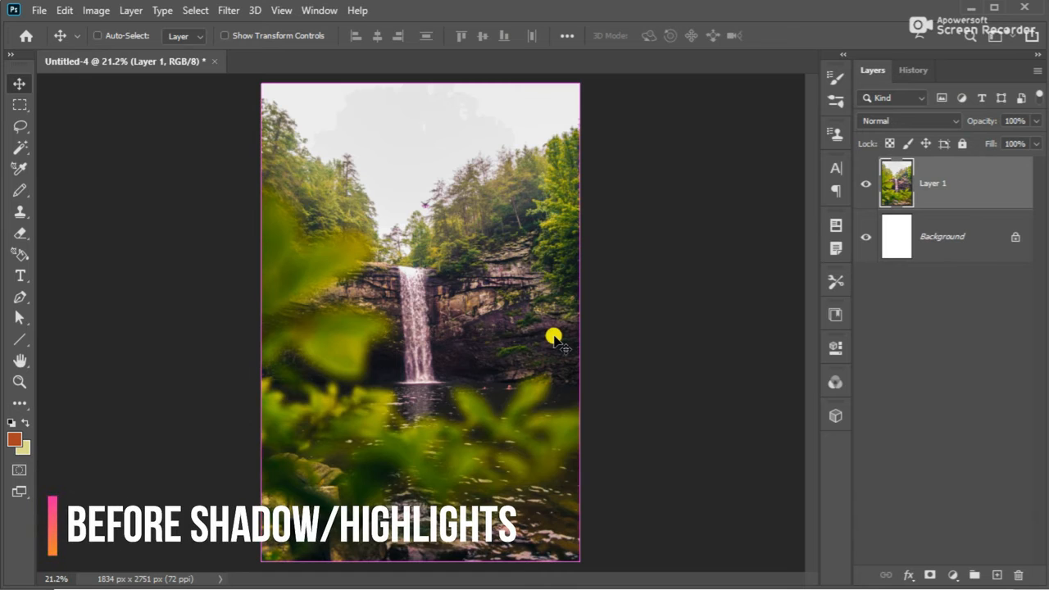
key("ctrl+shift+z")
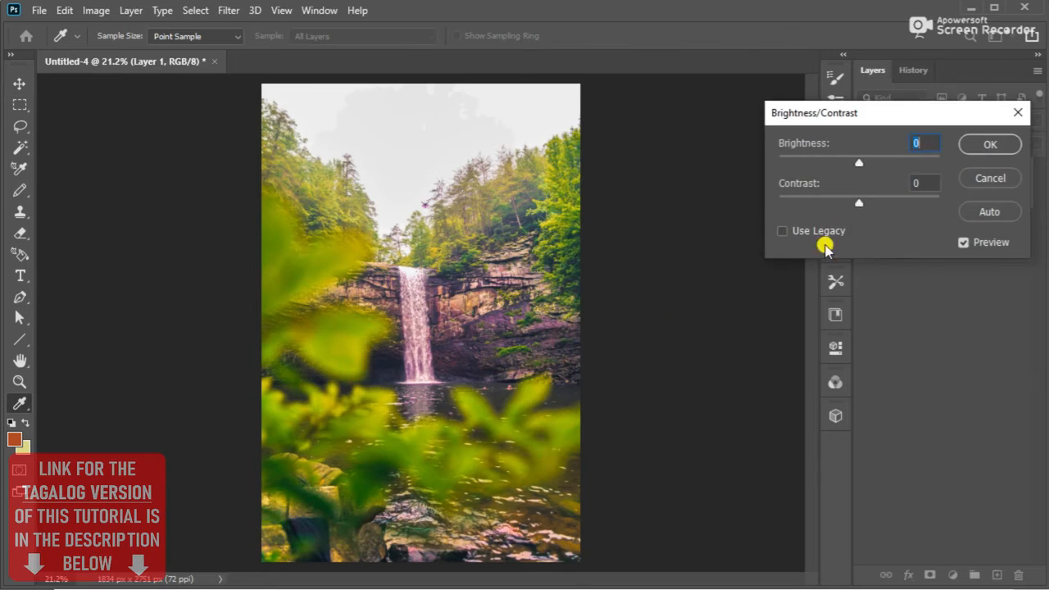
Step: Slightly increase the photo's contrast with the Brightness/Contrast adjustment and apply it
left_click_drag(865, 205, 883, 211)
left_click(988, 144)
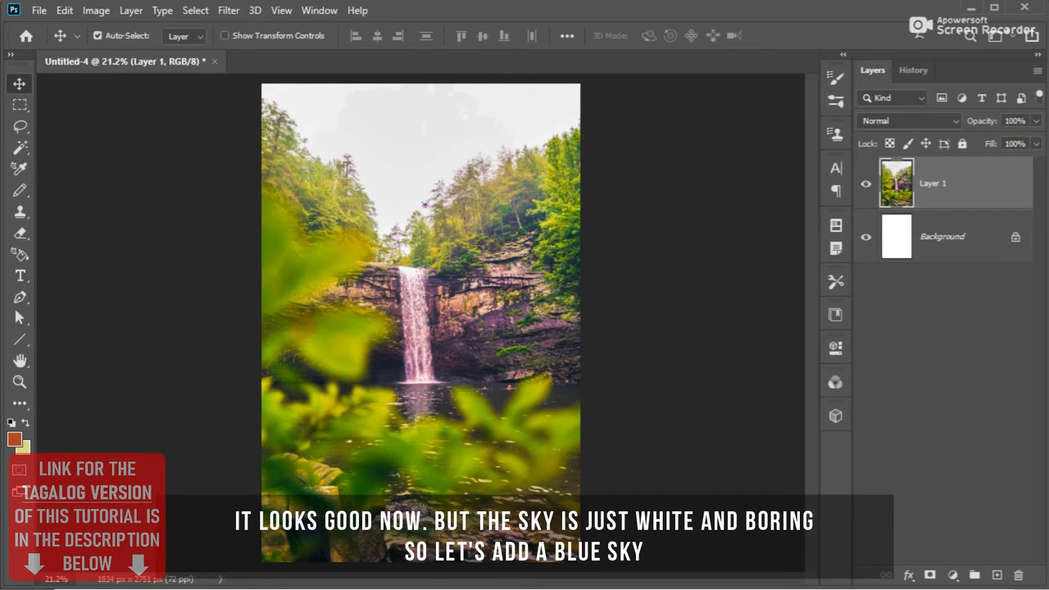
Step: Copy the whole blue sky image from Untitled-3 and paste it into the waterfall photo document Untitled-4
left_click_drag(303, 587, 293, 139)
scroll(433, 232, "down", 2)
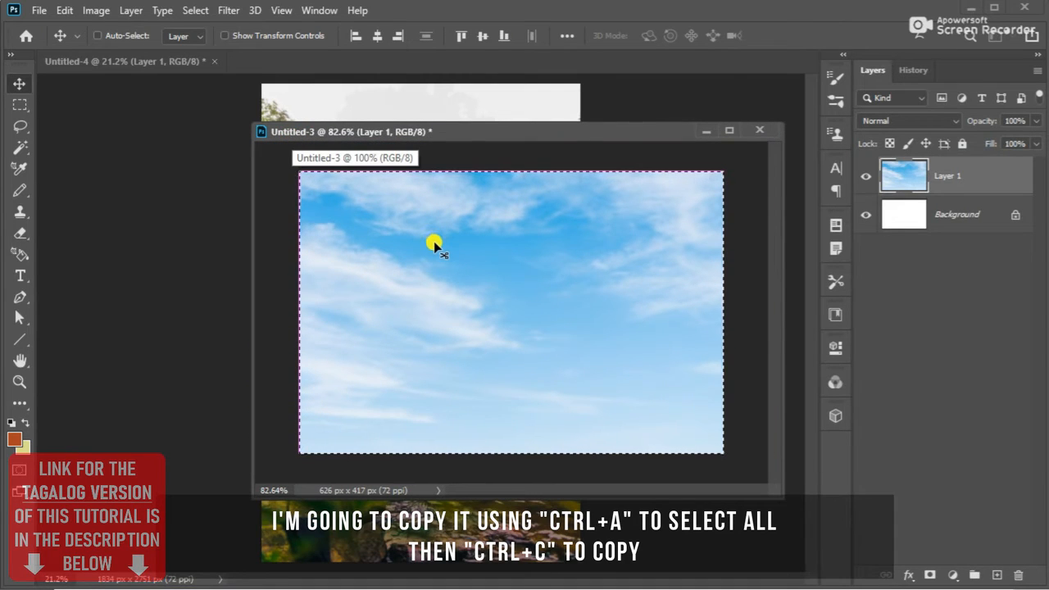
key("ctrl+c")
left_click(203, 181)
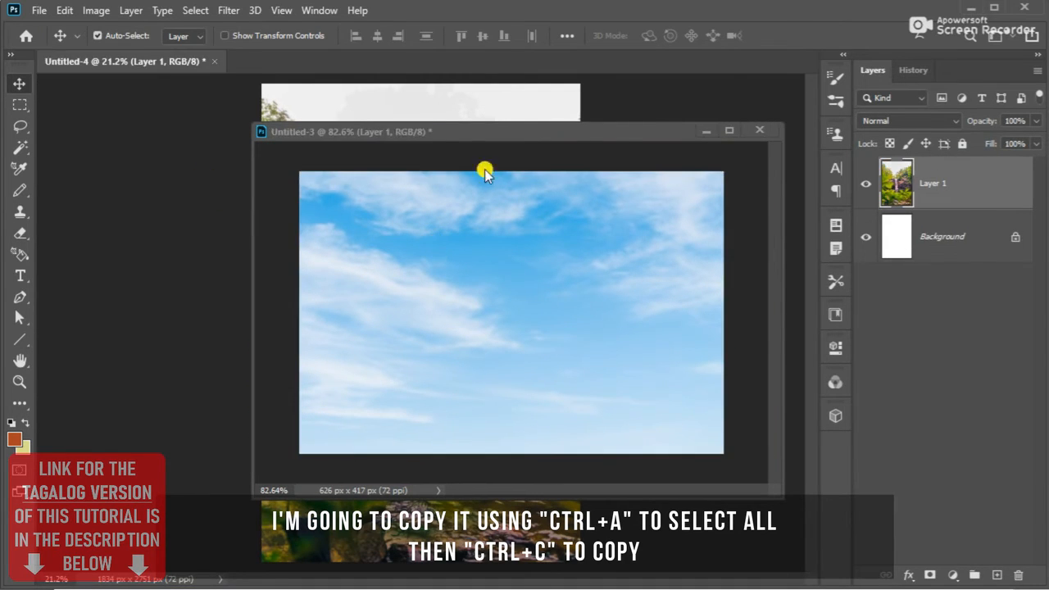
left_click(706, 131)
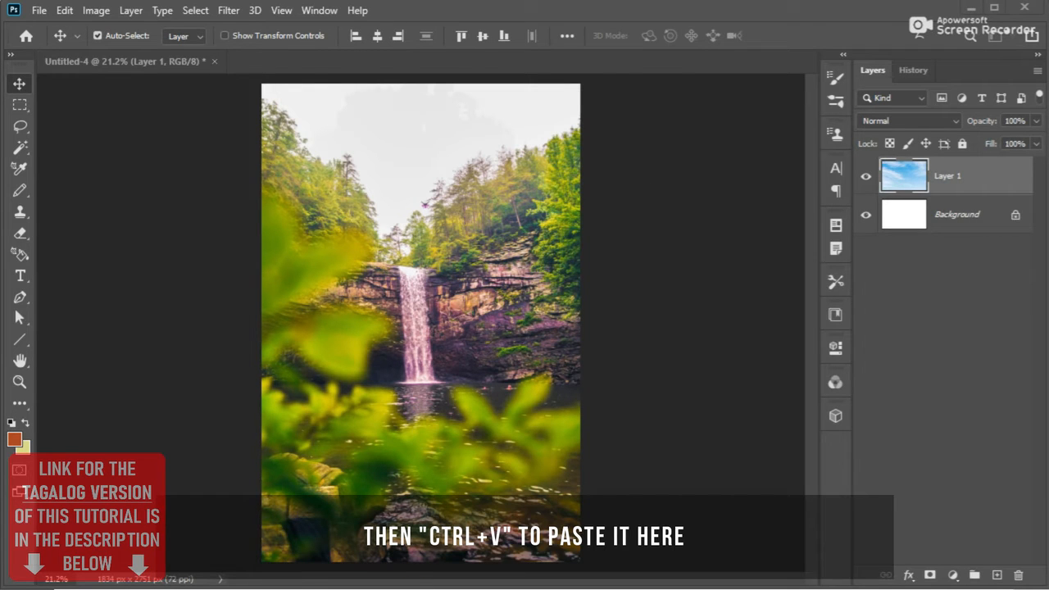
key("ctrl+v")
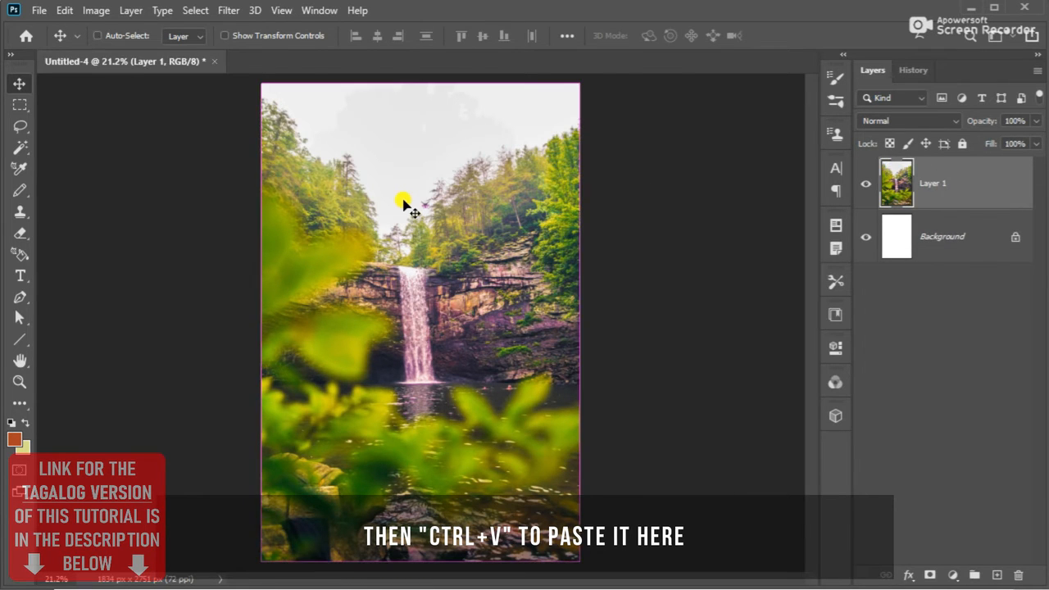
key("ctrl+v")
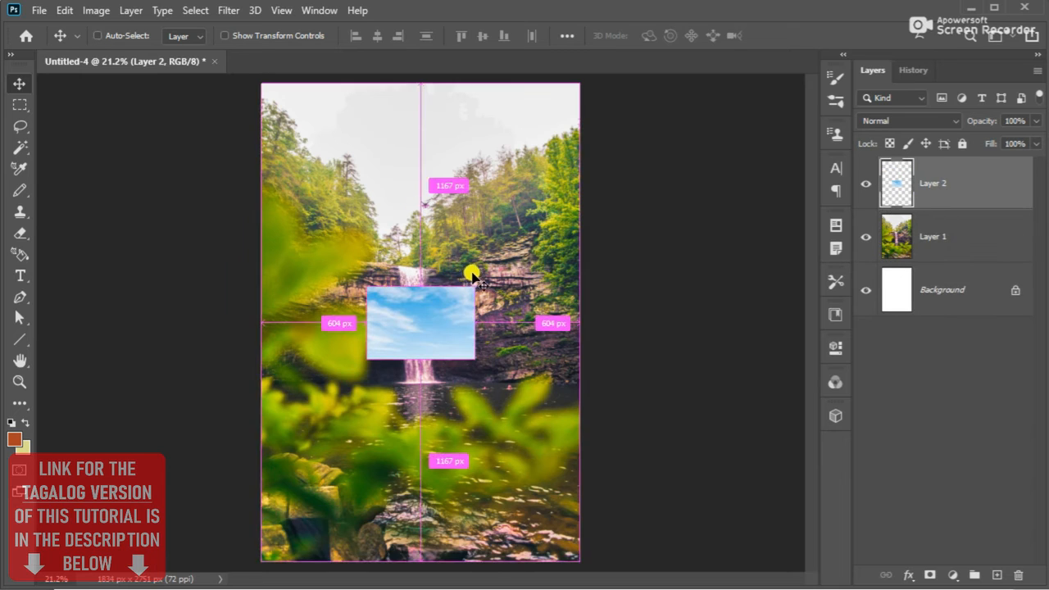
Step: Scale the pasted sky to about 309% and place it over the upper part of the photo, covering its full width
key("ctrl+t")
left_click_drag(475, 282, 591, 210)
left_click_drag(520, 353, 525, 215)
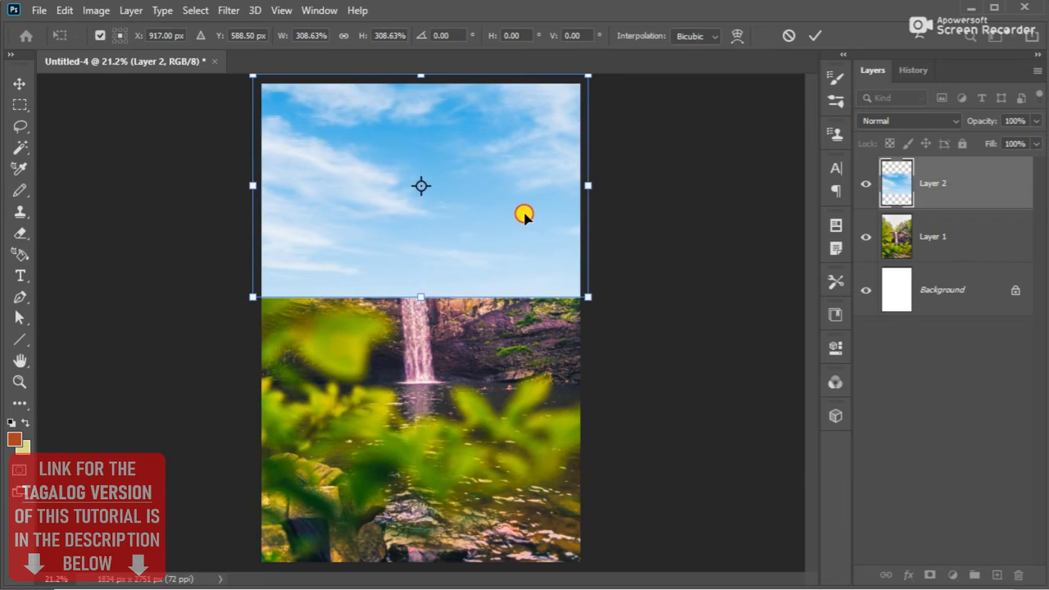
key("Return")
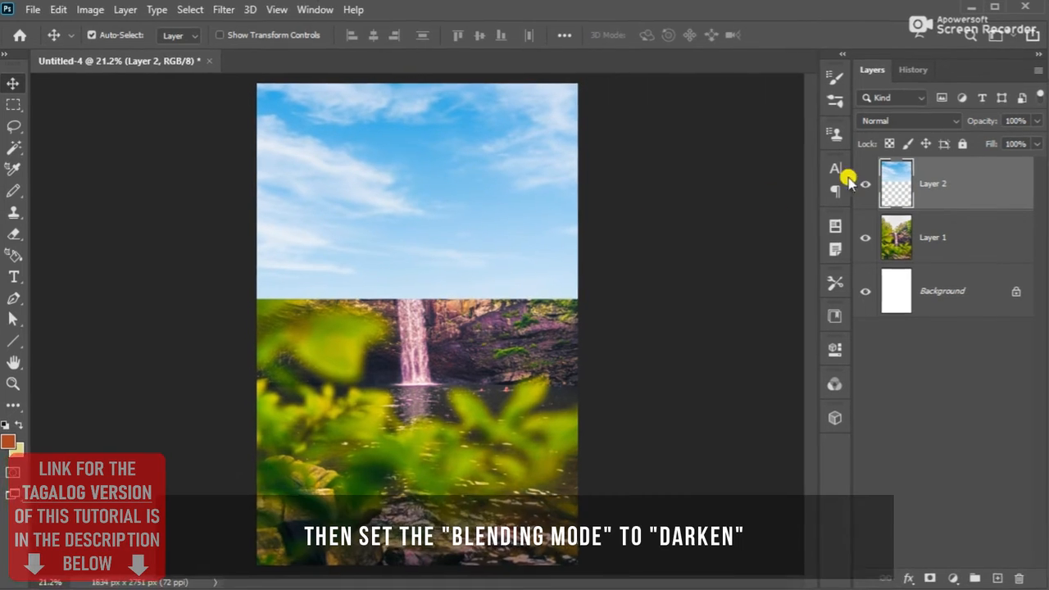
Step: Set the sky layer's blending mode to Darken and compare the photo with the layer hidden and shown
left_click(893, 122)
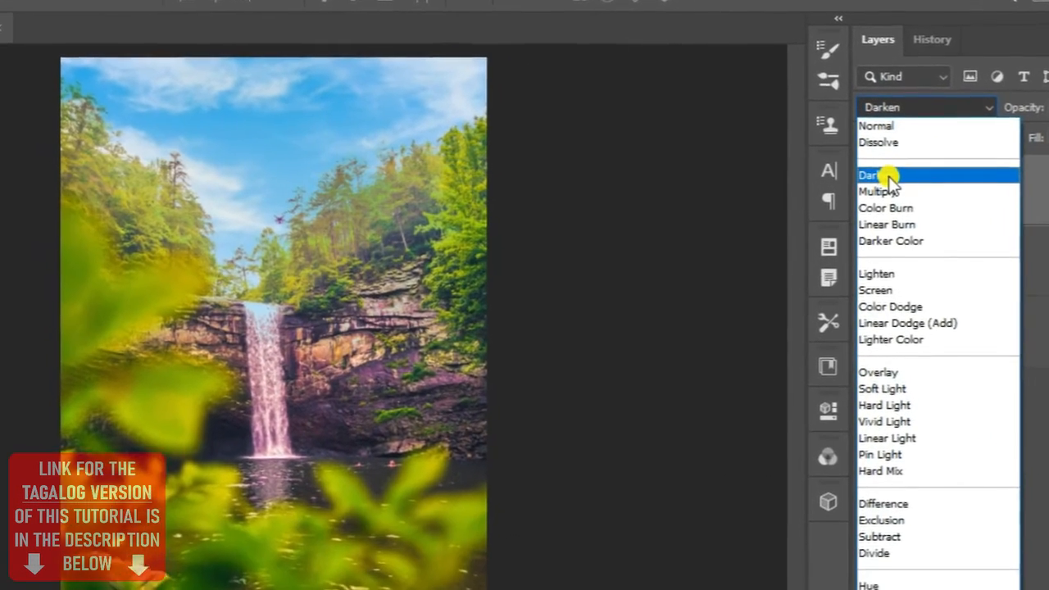
left_click(888, 176)
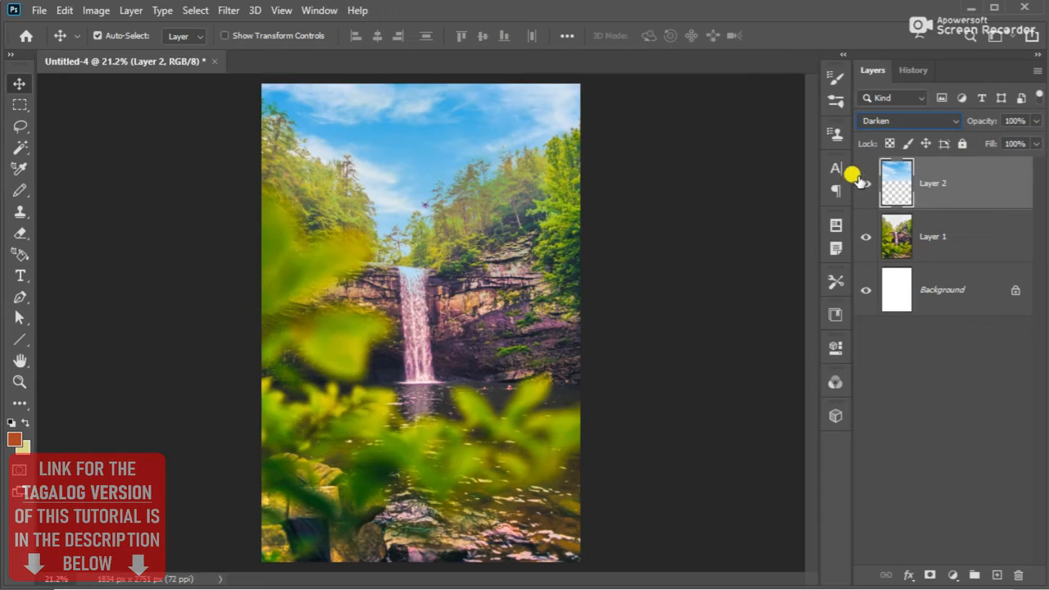
left_click(863, 185)
left_click(863, 185)
left_click(864, 185)
left_click(864, 185)
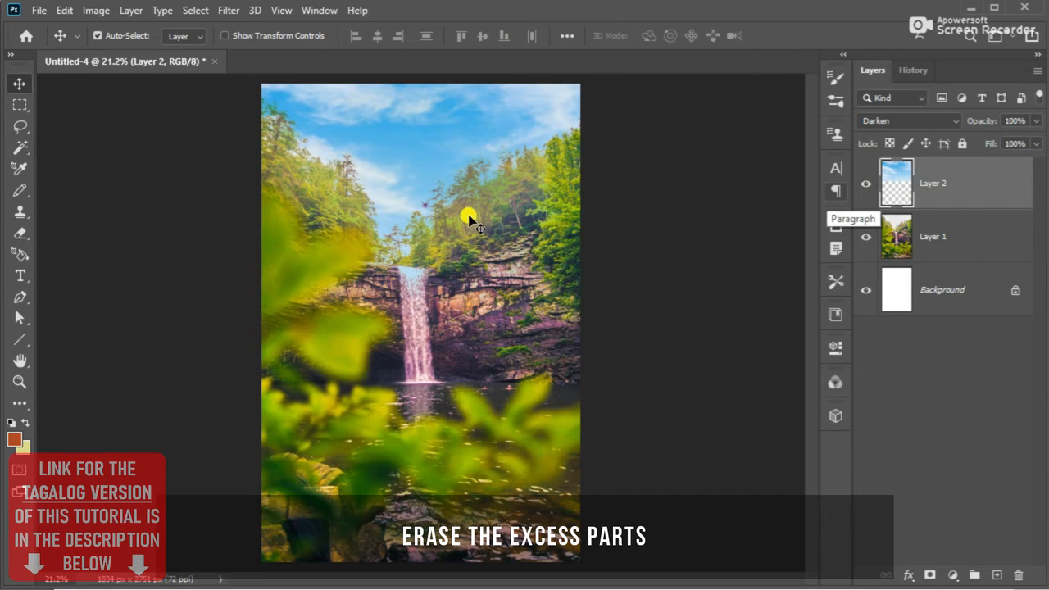
Step: Erase the excess sky over the trees and rocks with the 400 px Eraser, and compare with the sky layer hidden and shown
left_click(22, 233)
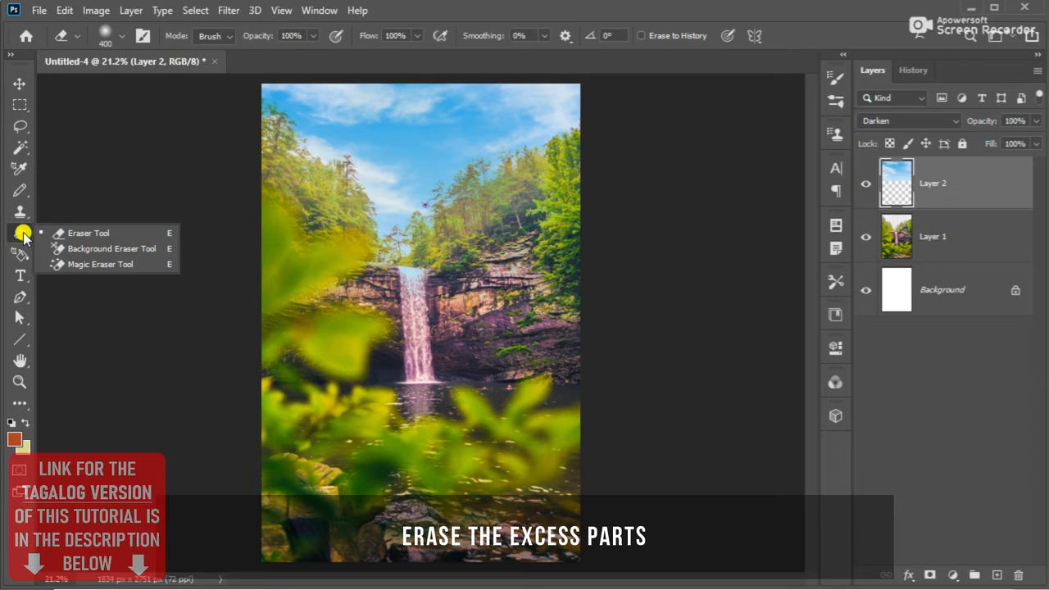
left_click(94, 232)
mouse_move(548, 201)
left_mouse_down()
mouse_move(489, 211)
mouse_move(562, 137)
mouse_move(466, 175)
mouse_move(382, 262)
mouse_move(421, 225)
mouse_move(415, 235)
mouse_move(510, 181)
mouse_move(440, 299)
mouse_move(321, 222)
mouse_move(304, 185)
mouse_move(312, 203)
mouse_move(253, 159)
mouse_move(242, 127)
mouse_move(288, 213)
mouse_move(362, 253)
mouse_move(423, 257)
mouse_move(451, 169)
mouse_move(466, 199)
mouse_move(548, 138)
mouse_move(481, 279)
left_mouse_up()
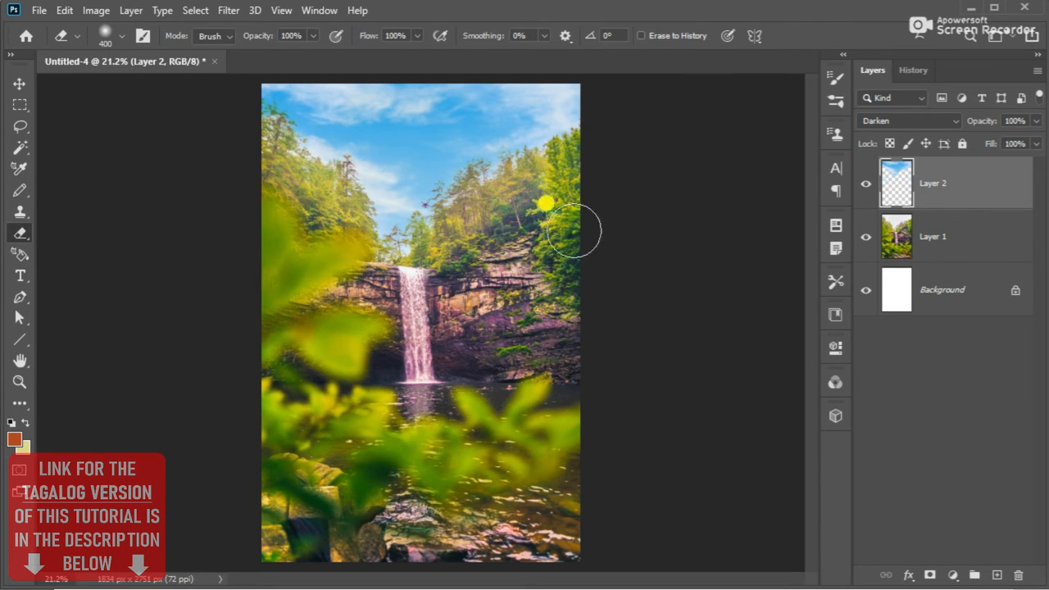
key("v")
left_click(861, 187)
left_click(862, 187)
Step: Apply a Hue/Saturation adjustment to the waterfall photo on Layer 1, setting the Magentas' Saturation to -64 and Hue to -39
left_click(875, 244)
scroll(461, 321, "up", 3)
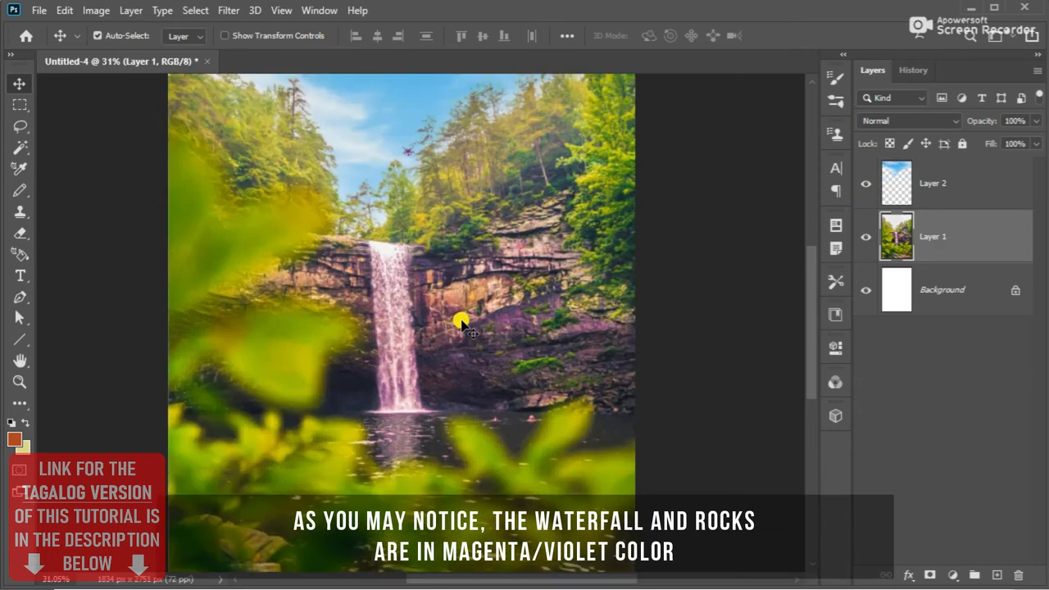
scroll(468, 302, "down", 2)
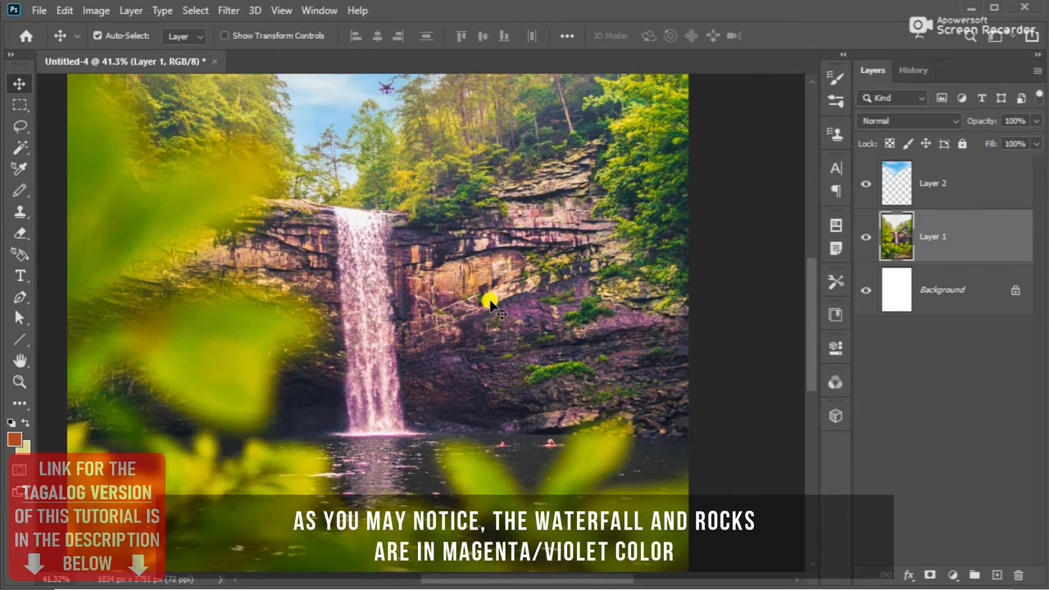
scroll(499, 303, "down", 3)
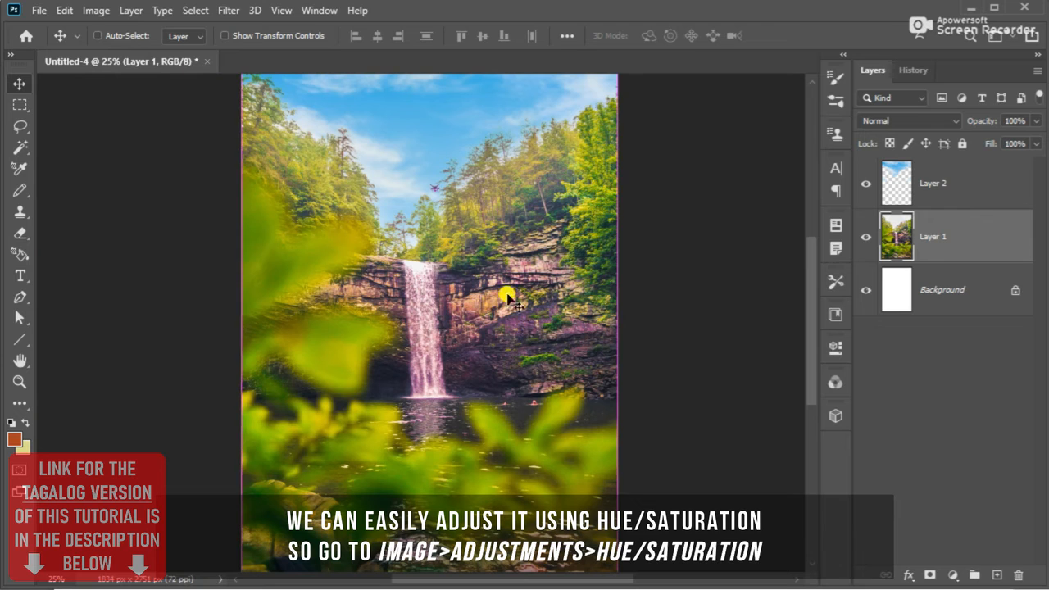
left_click(96, 10)
mouse_move(113, 54)
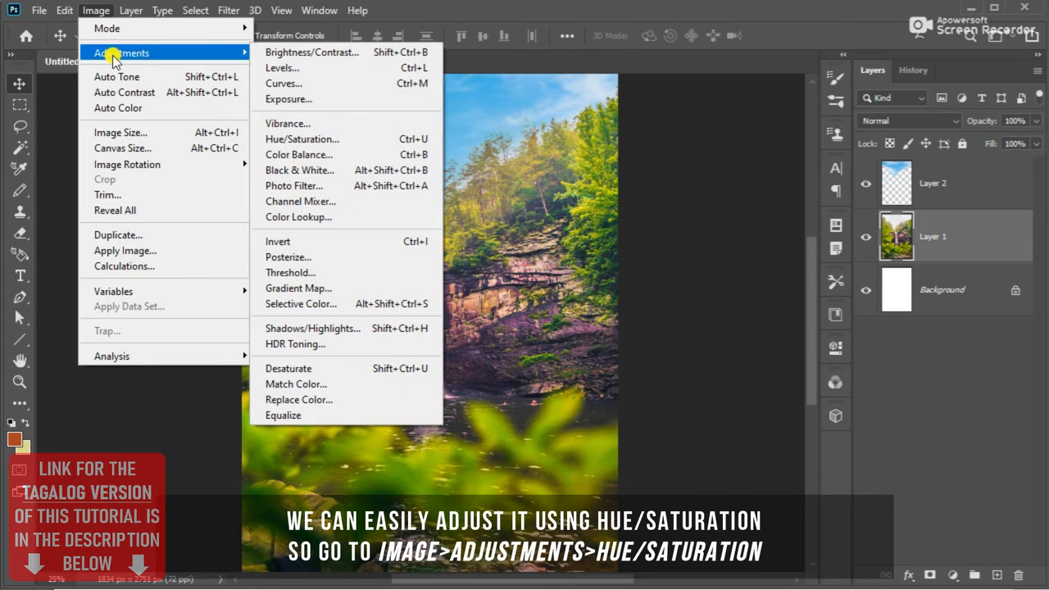
left_click(328, 141)
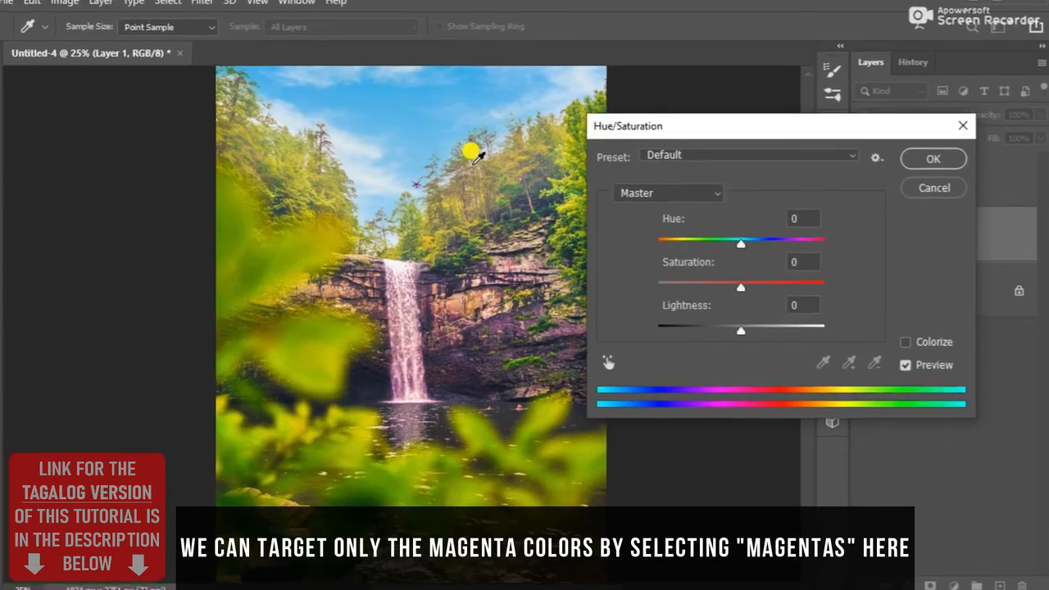
left_click(654, 191)
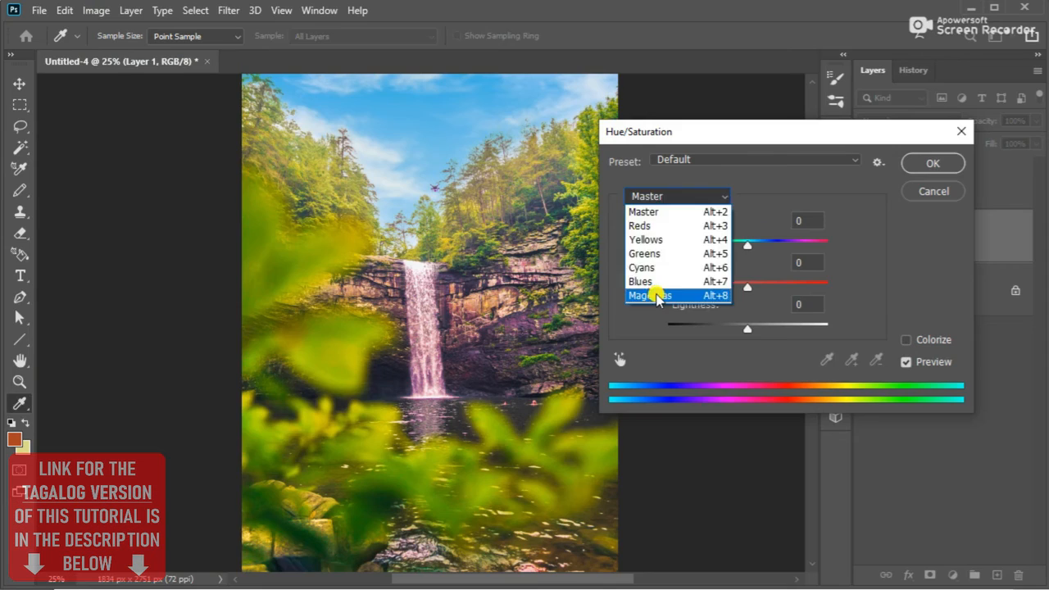
left_click(454, 304)
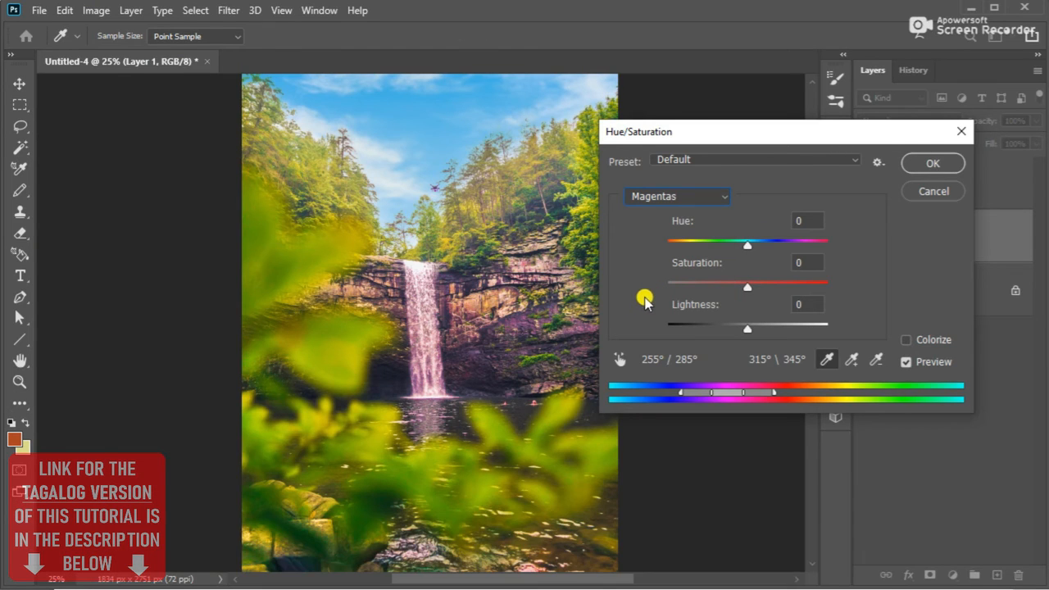
left_click_drag(742, 287, 696, 286)
left_click_drag(744, 246, 718, 248)
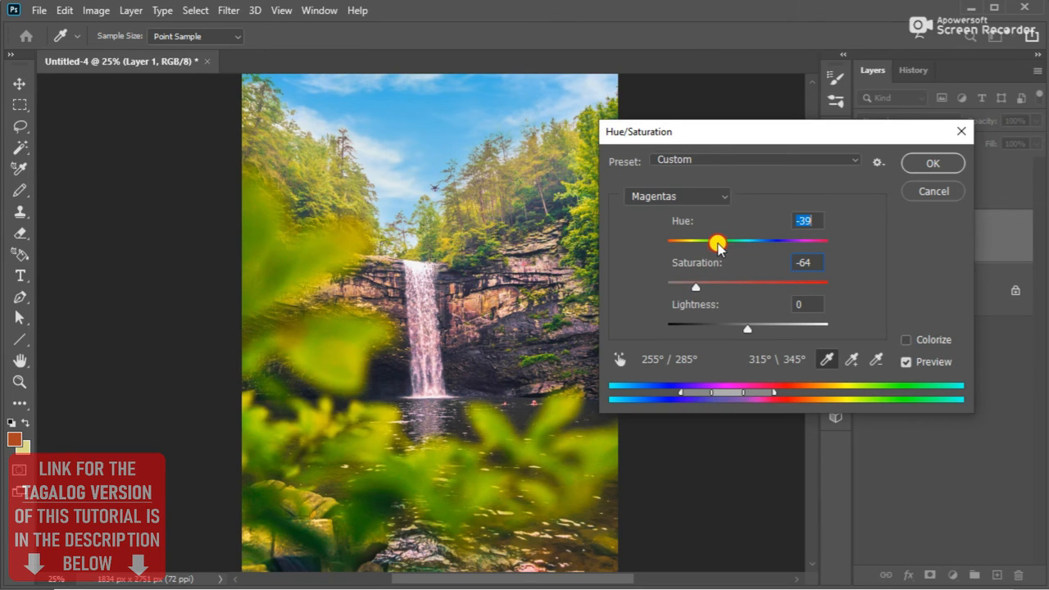
key("Return")
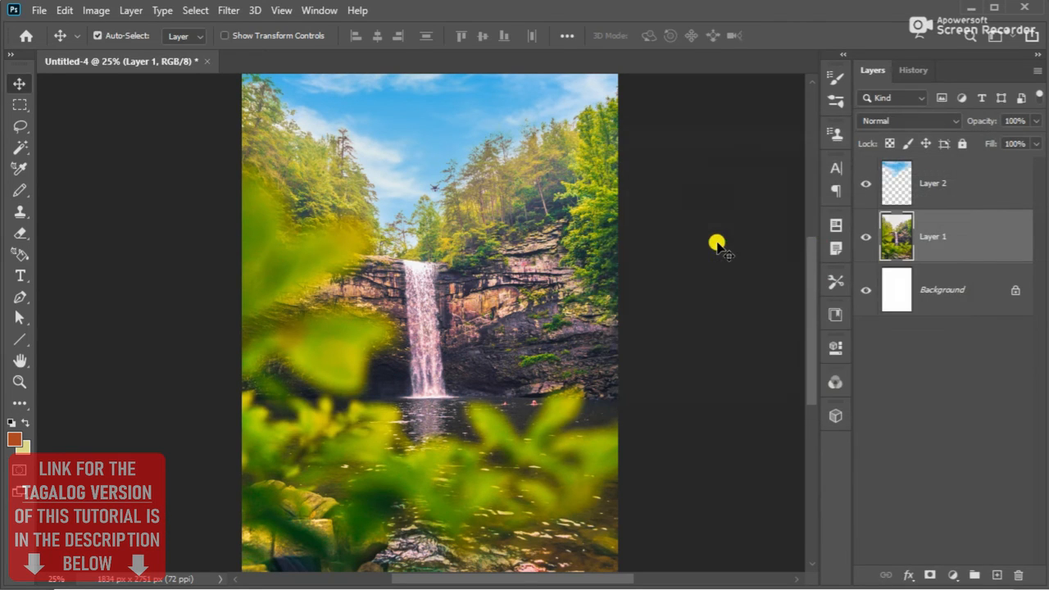
Step: Compare the originally pasted photo with the final edit by switching between the first Paste and Hue/Saturation history states, ending on the final edit
scroll(620, 260, "down", 2)
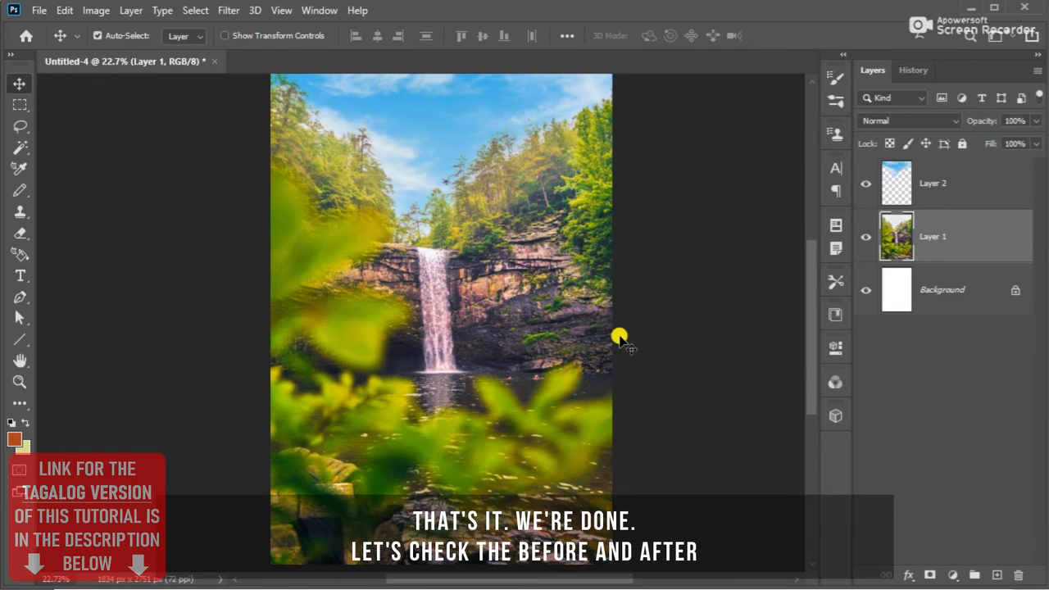
left_click(913, 71)
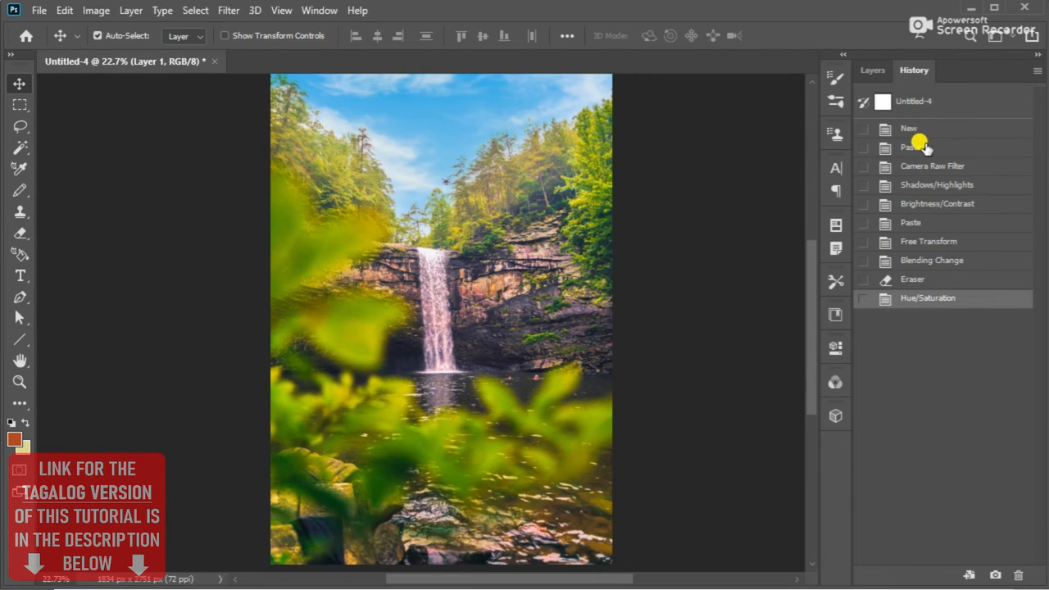
left_click(916, 146)
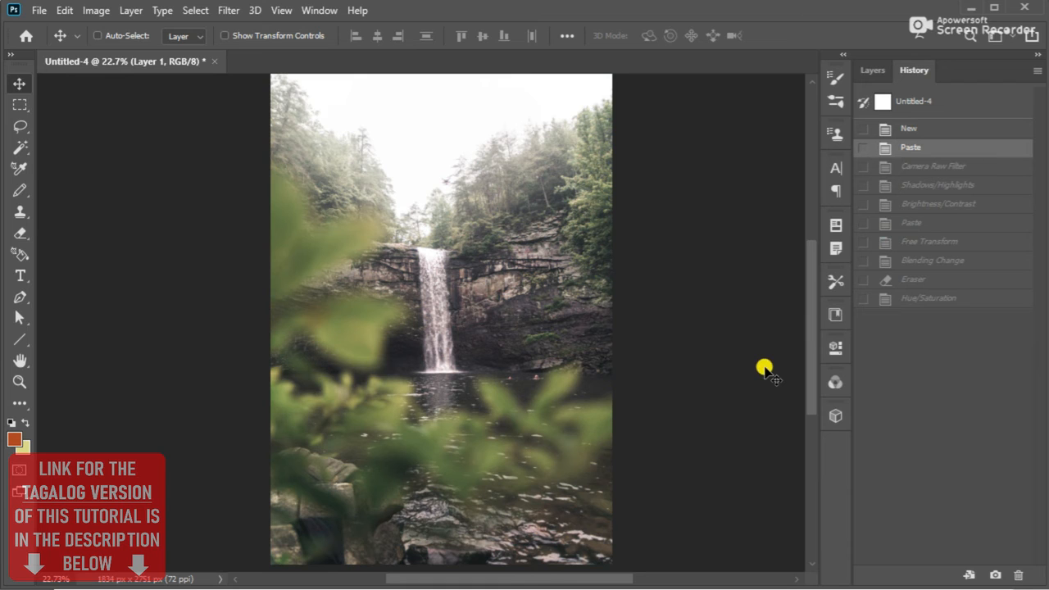
key("ctrl+z")
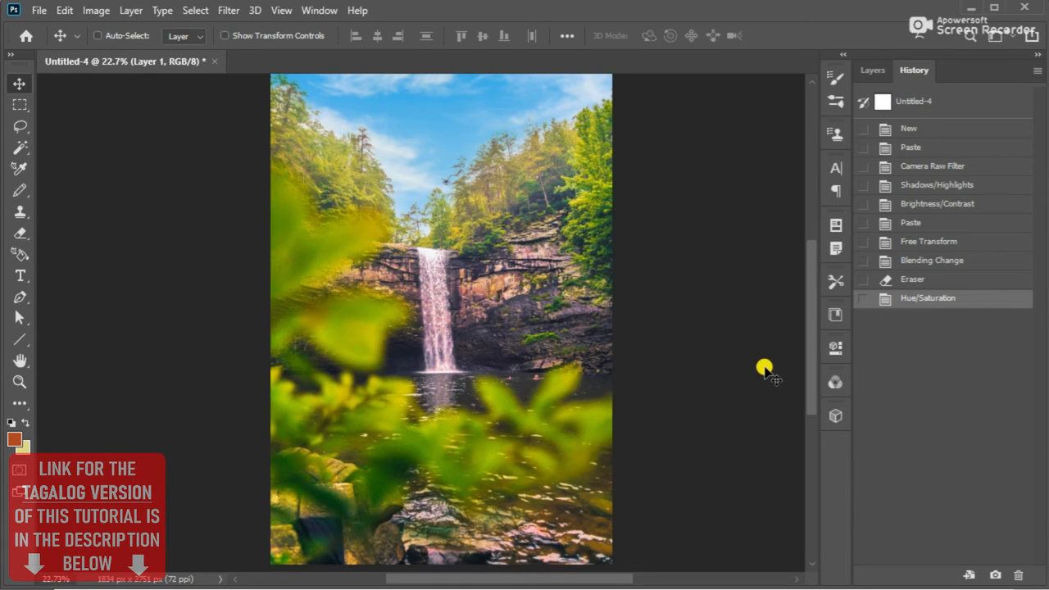
key("ctrl+z")
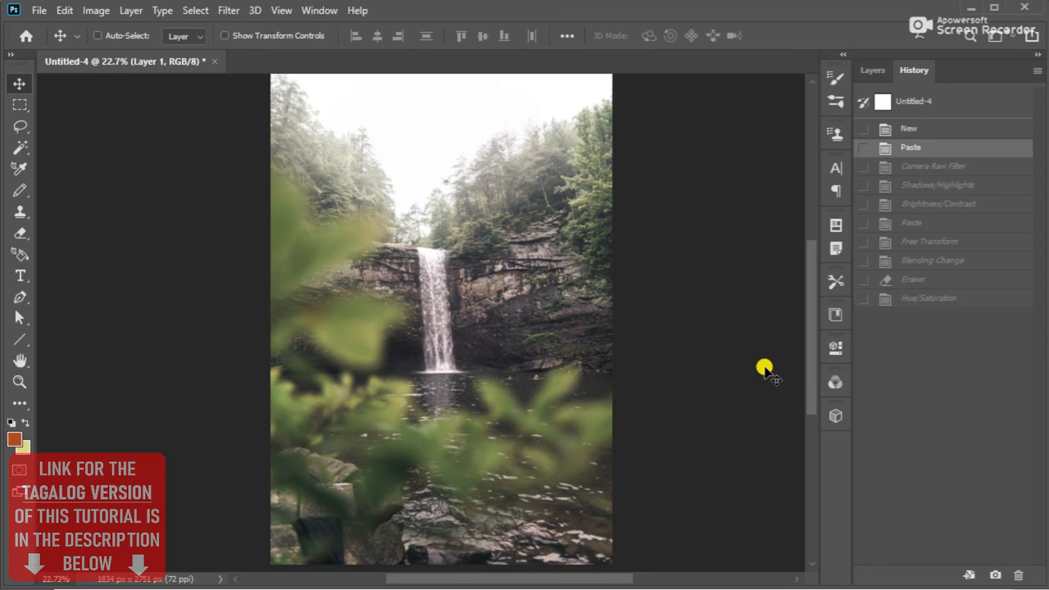
key("ctrl+z")
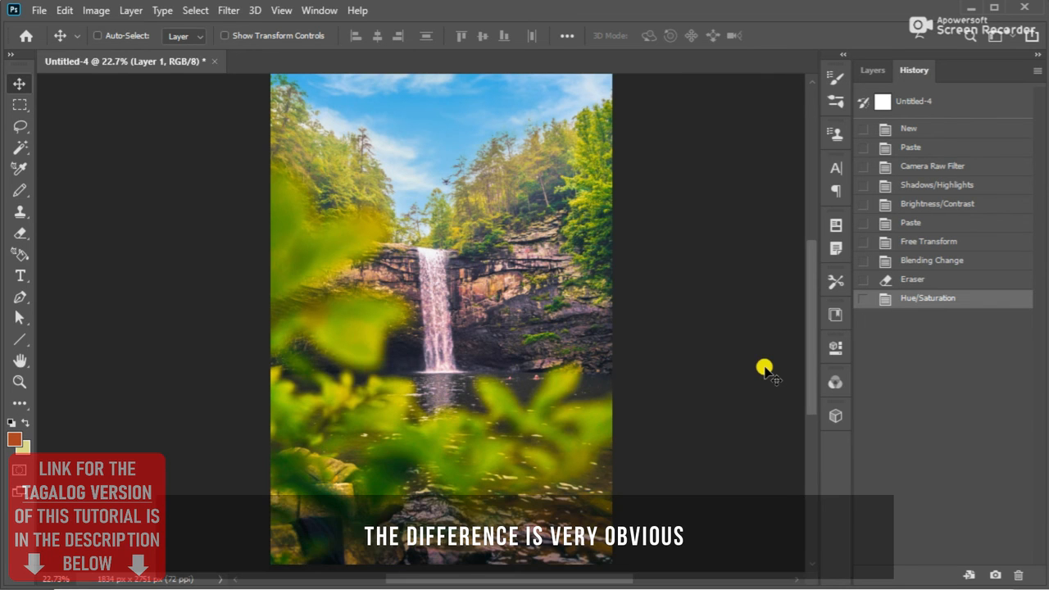
key("ctrl+z")
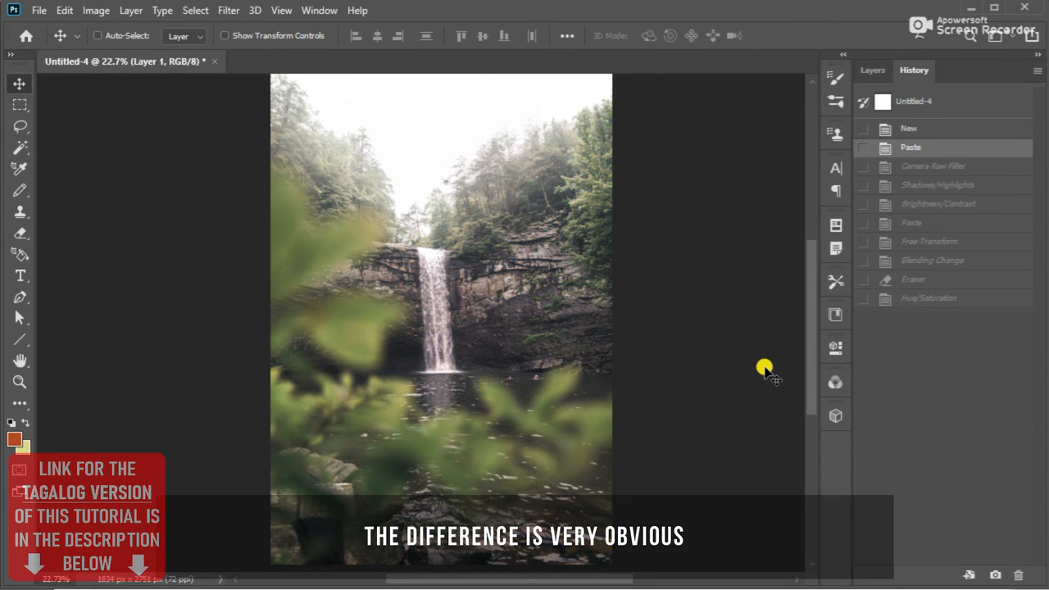
key("ctrl+z")
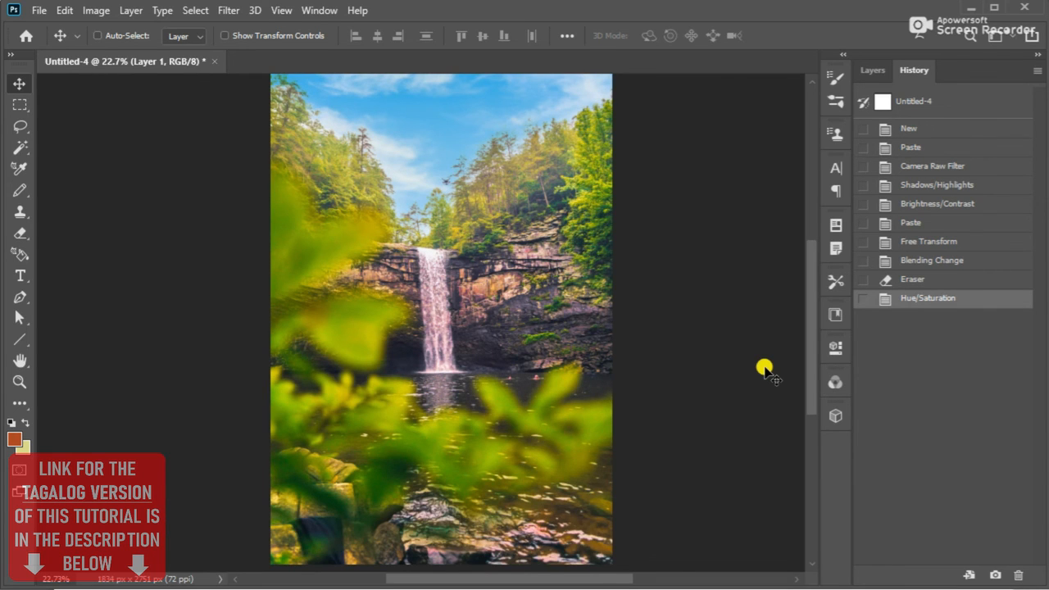
key("ctrl+z")
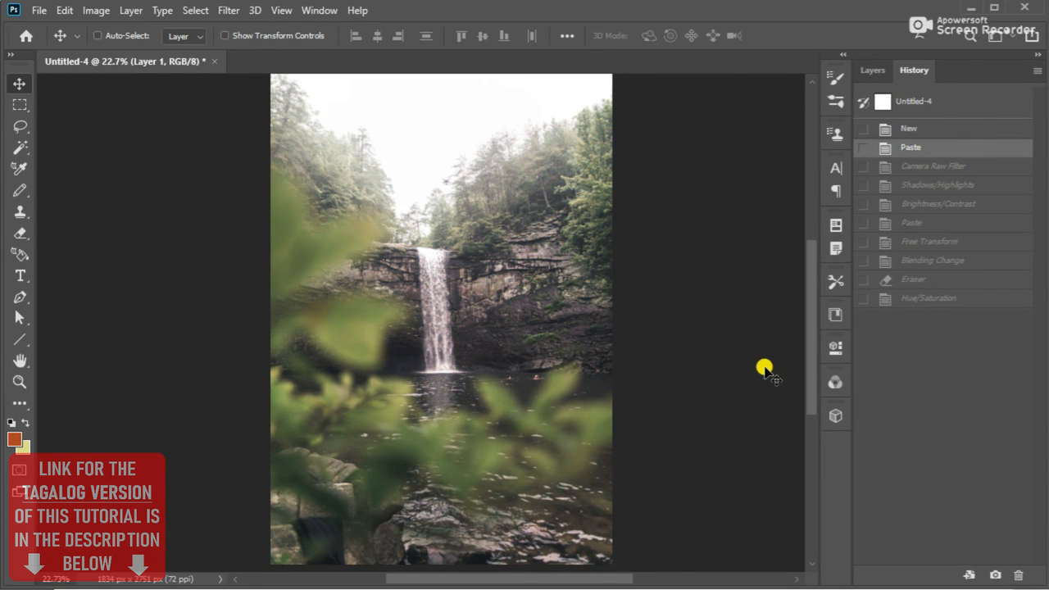
key("ctrl+z")
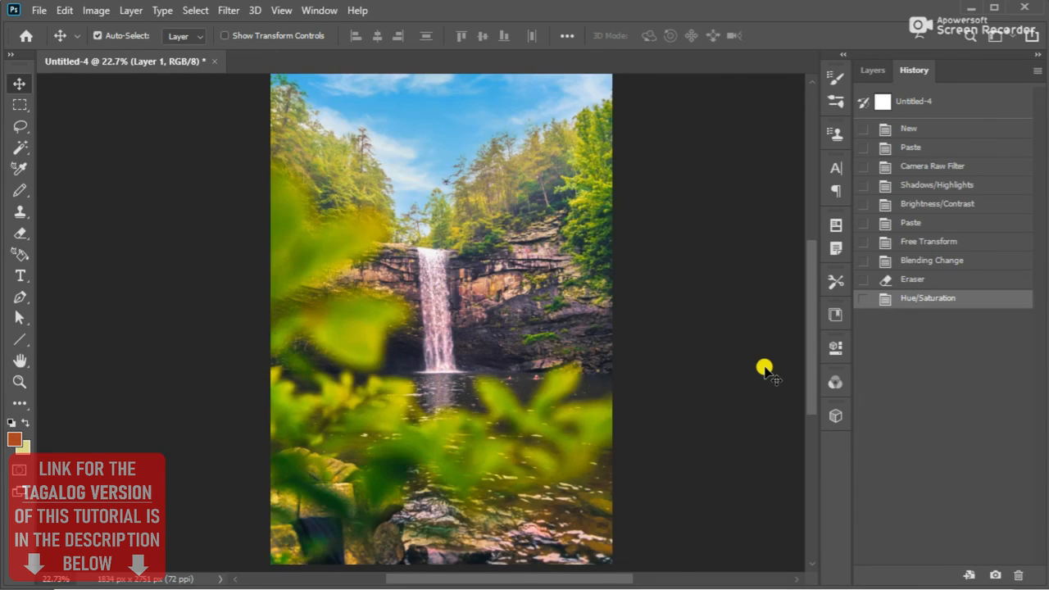
left_click(874, 71)
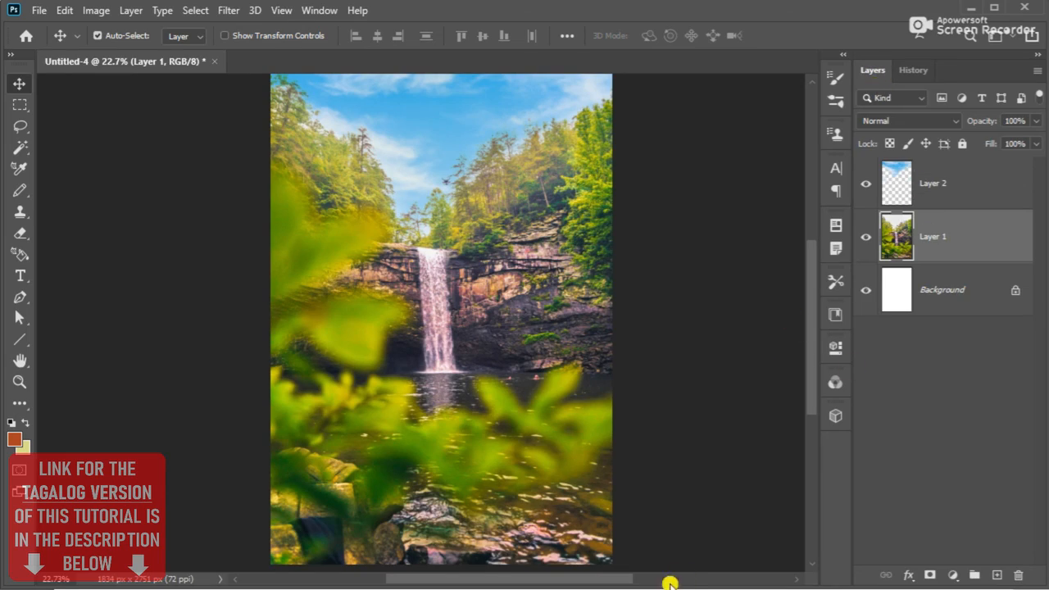